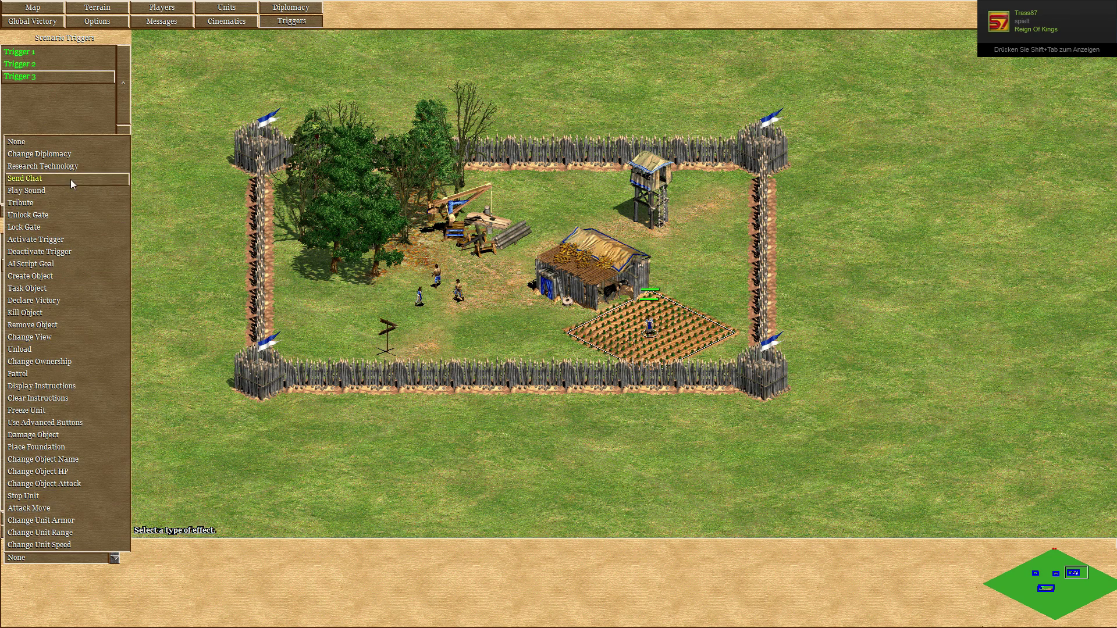
Make Trigger 3's second effect a Task Object for Player 1 covering the area around the three villagers, with its destination at the nearby trees
left_click(67, 286)
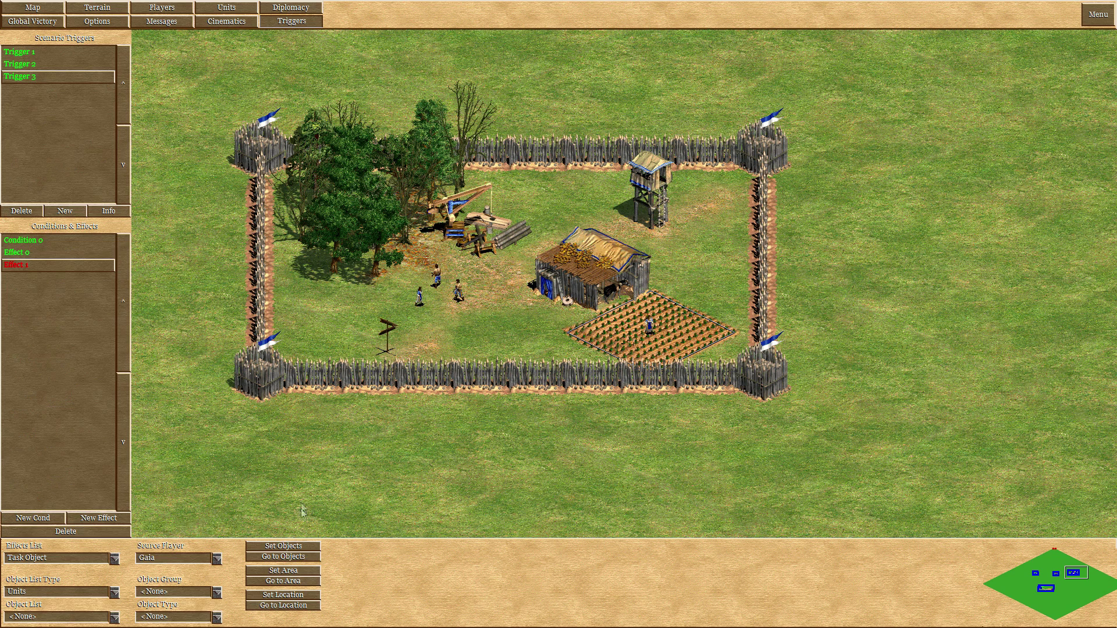
left_click(217, 560)
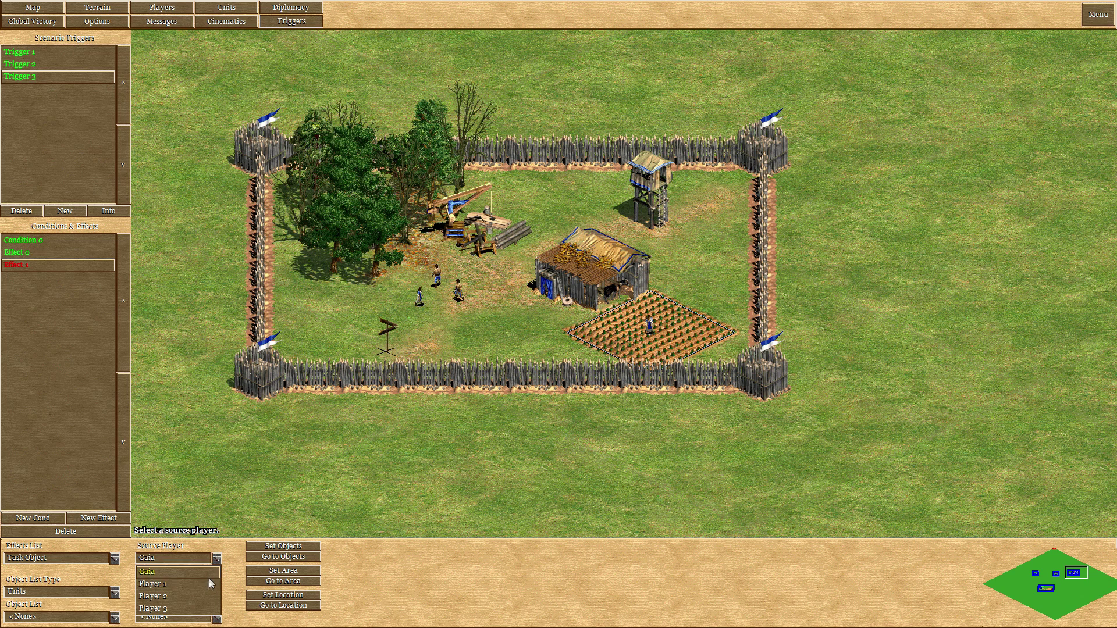
left_click(208, 583)
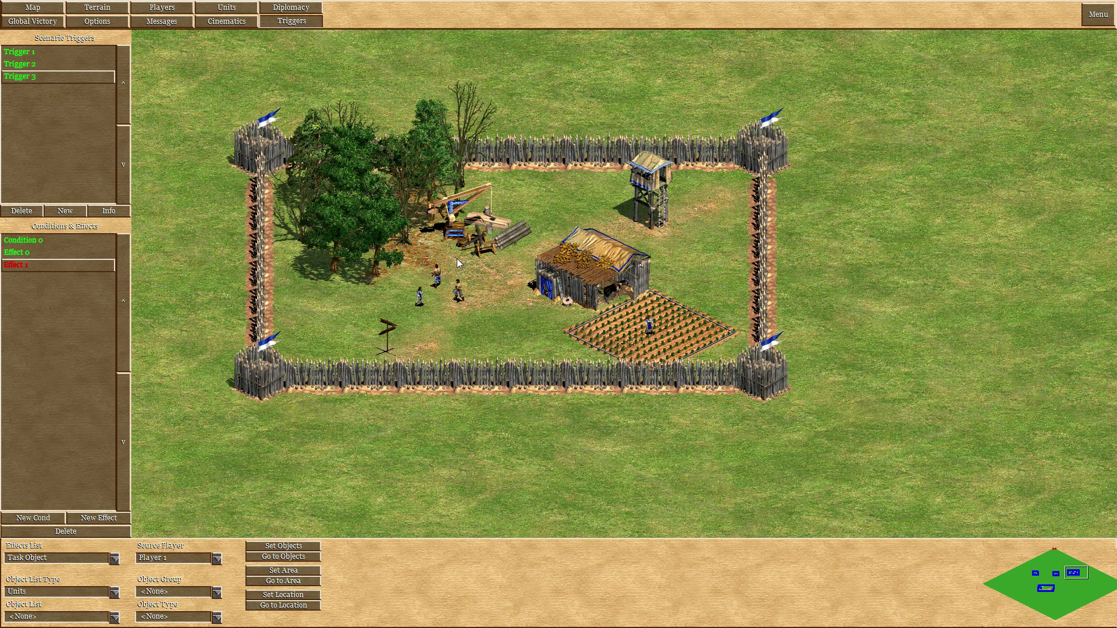
left_click_drag(445, 252, 438, 327)
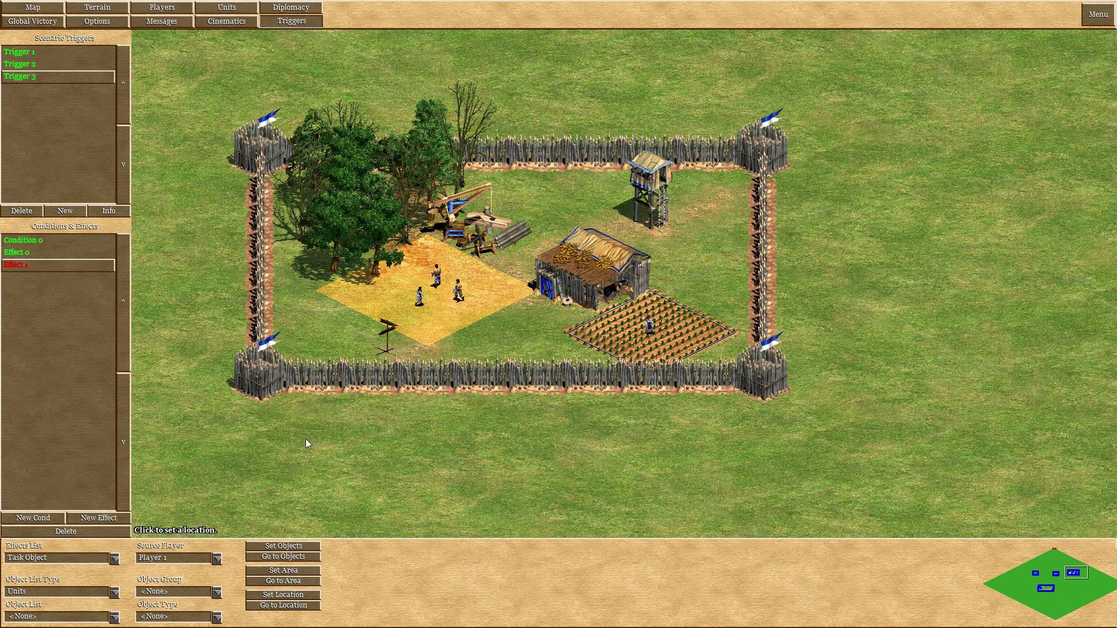
left_click(272, 595)
left_click(406, 243)
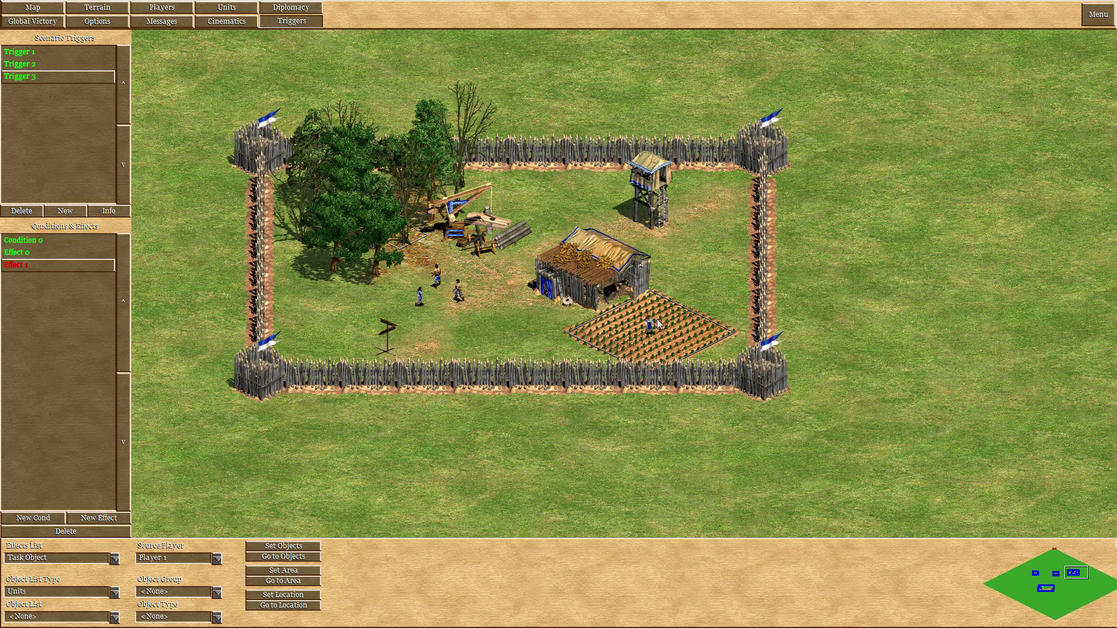
Save the scenario and launch a test game of it
left_click(1099, 24)
left_click(558, 239)
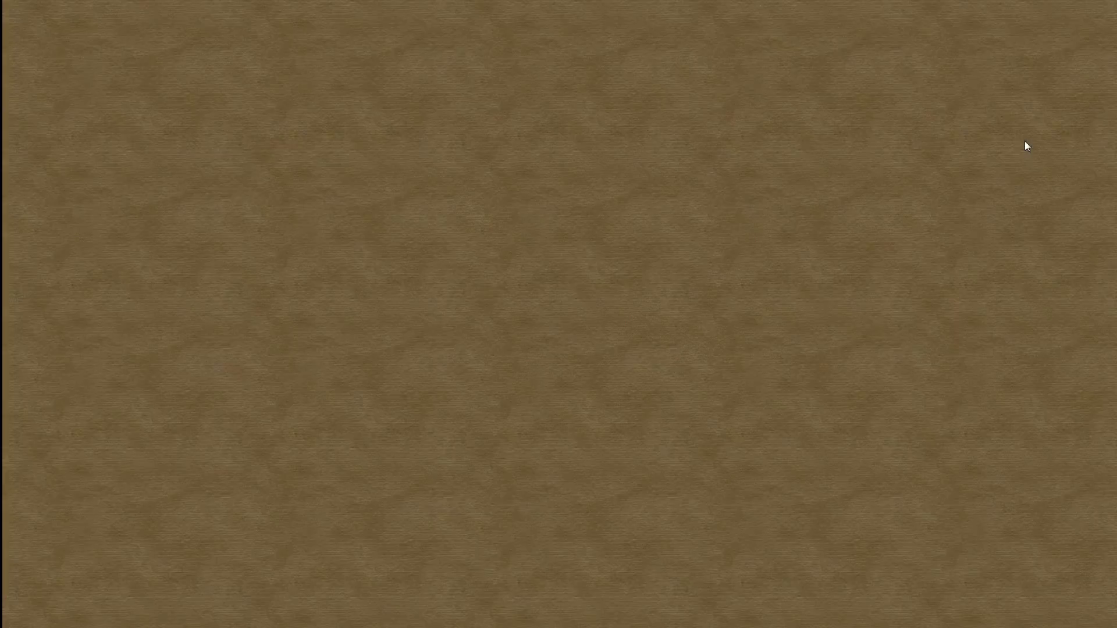
left_click(1101, 19)
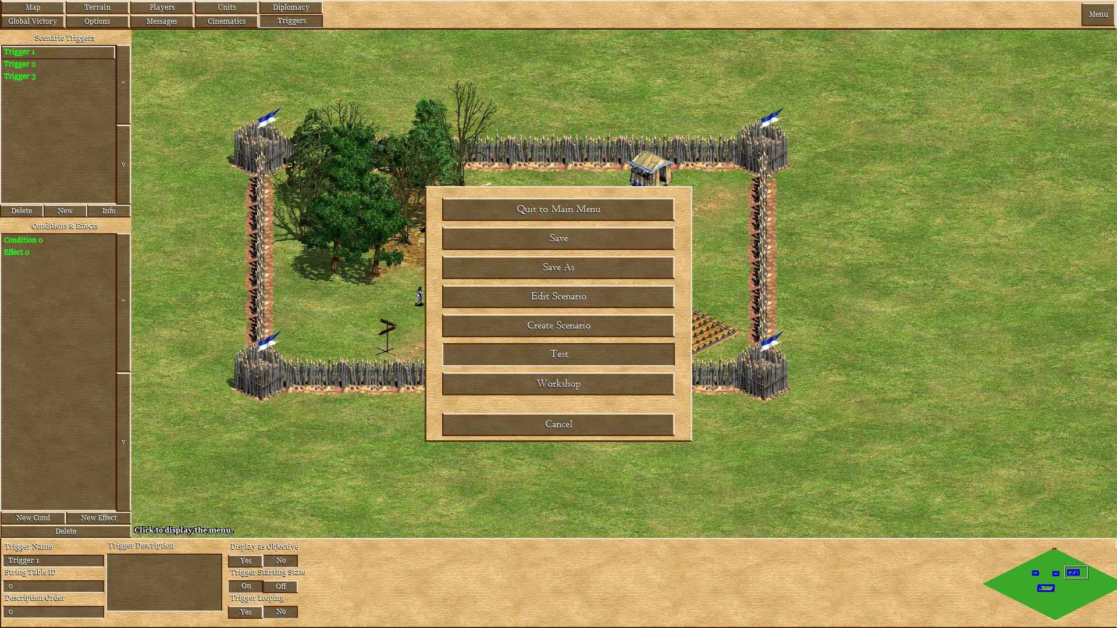
left_click(560, 353)
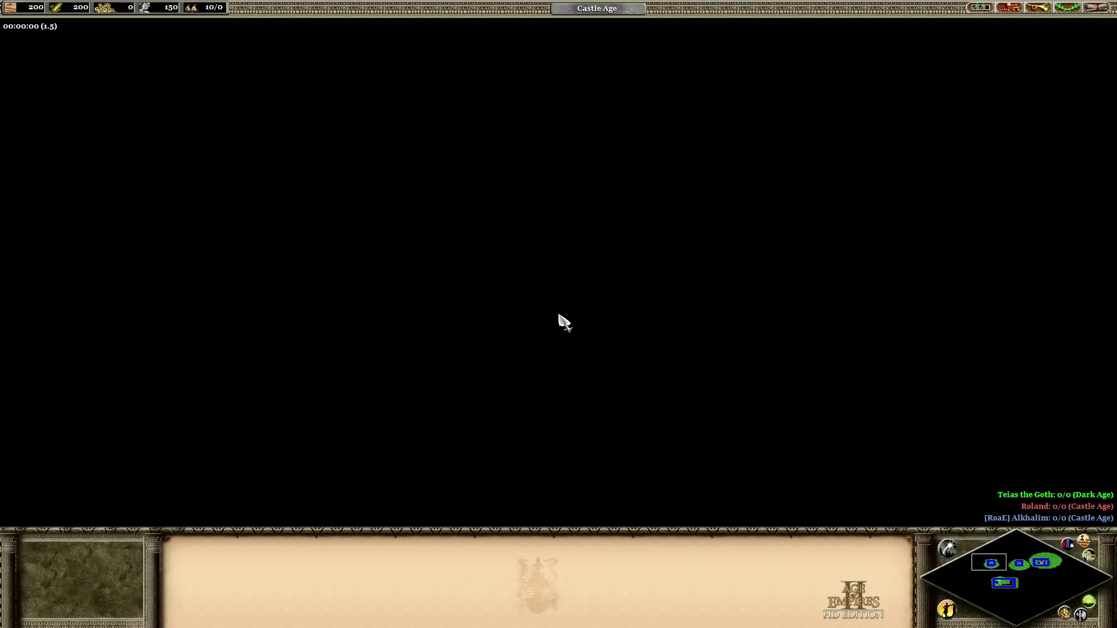
left_click(569, 354)
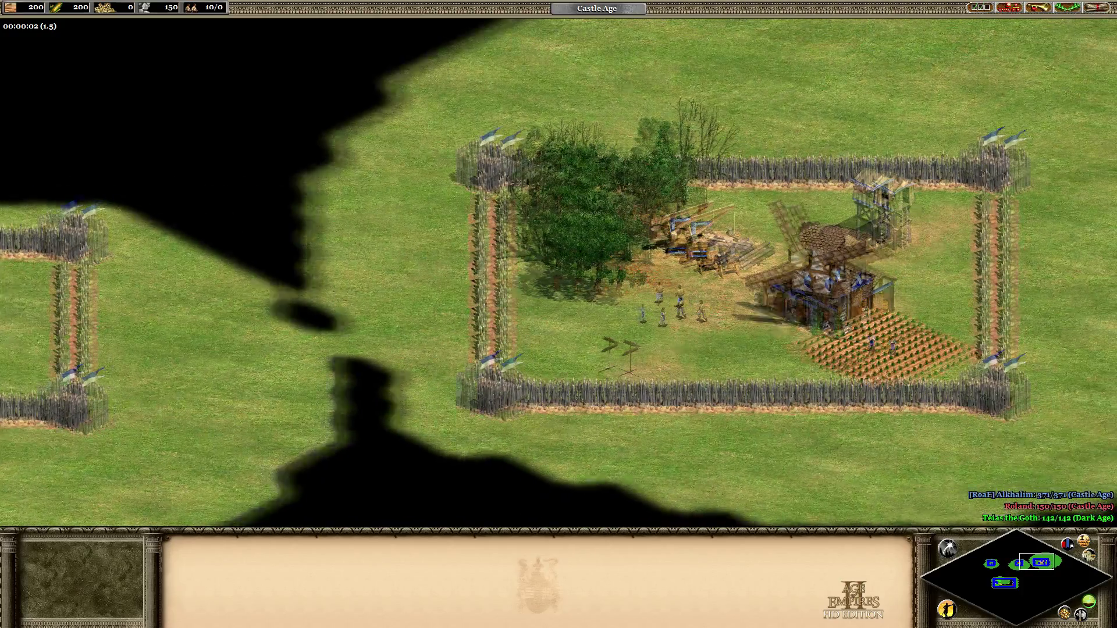
Select the outpost in the test game to fire the trigger, and inspect how the tasked villagers react
middle_click_drag(652, 344, 618, 349)
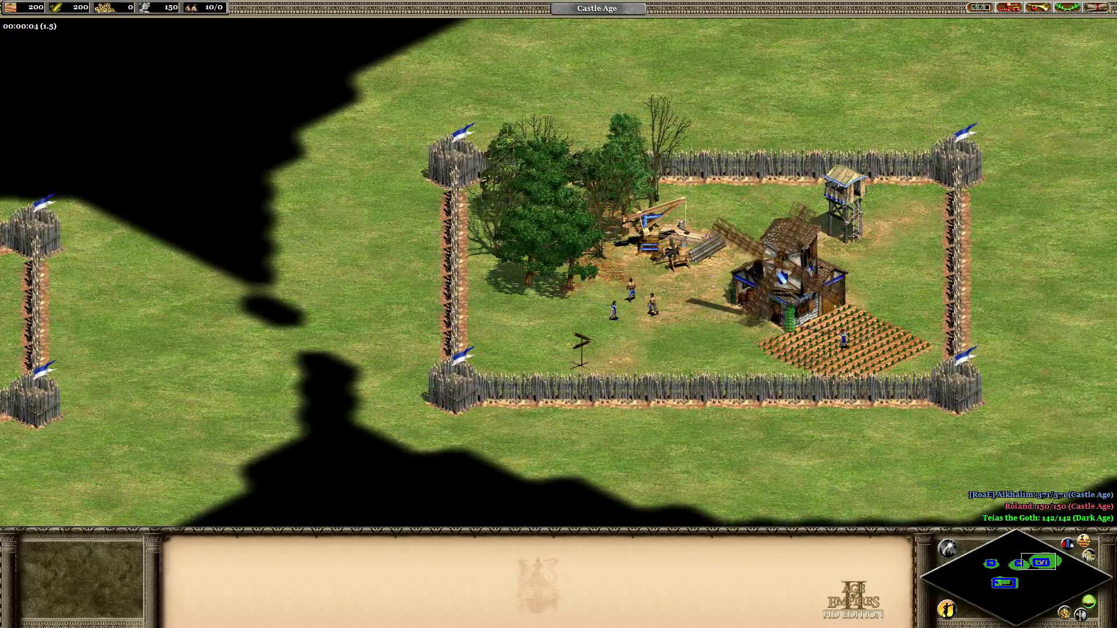
middle_click_drag(768, 342, 627, 358)
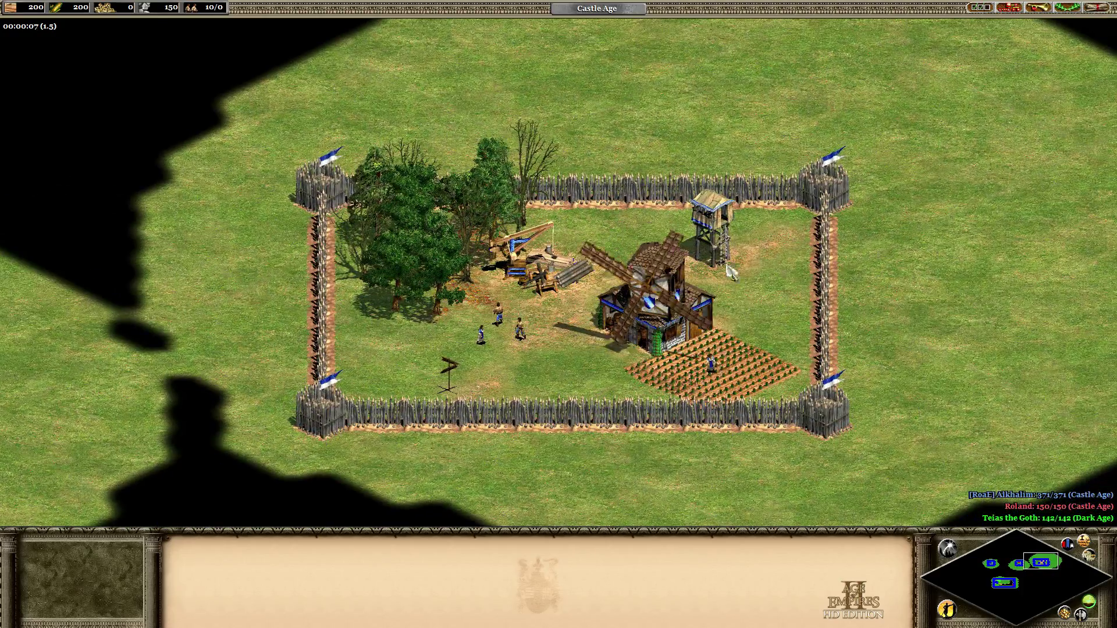
left_click(713, 249)
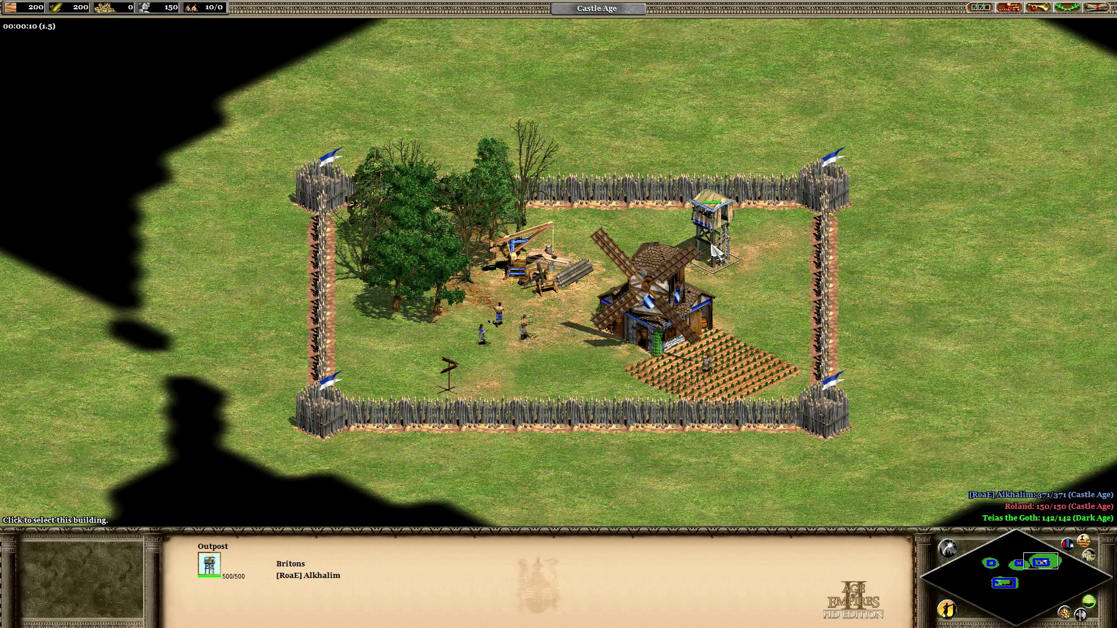
left_click(606, 364)
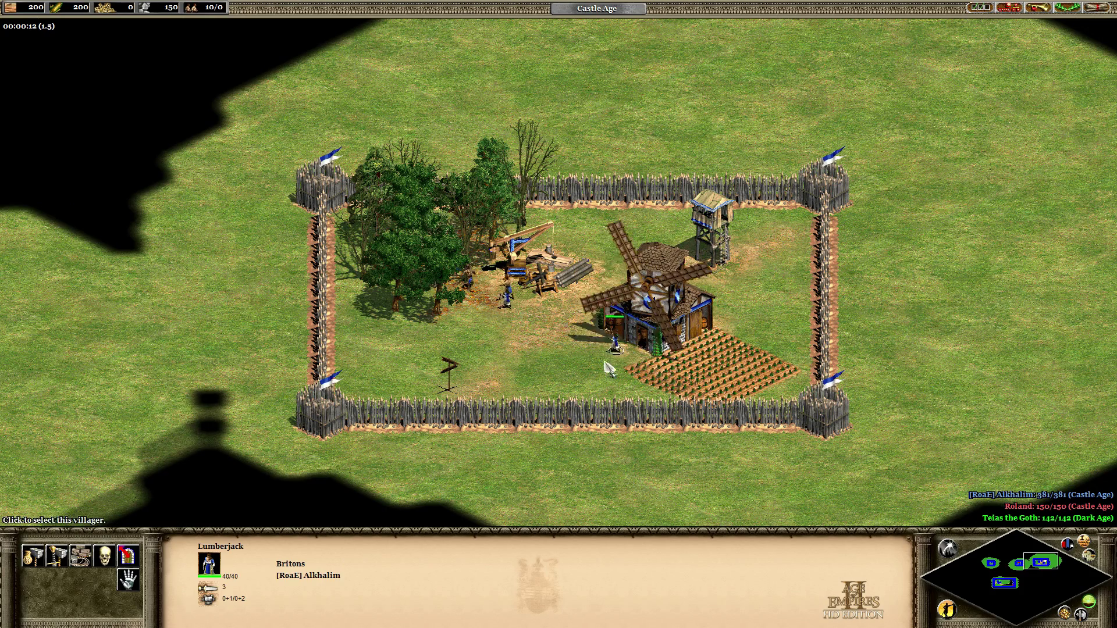
mouse_move(1, 352)
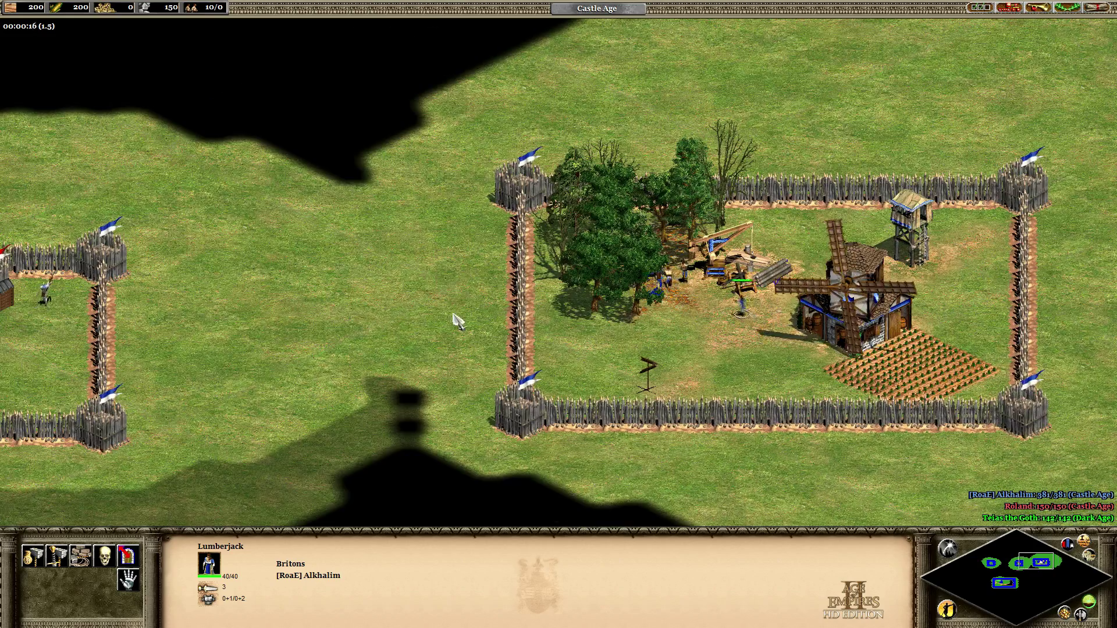
Quit the current test game and return to the scenario editor
left_click(1097, 7)
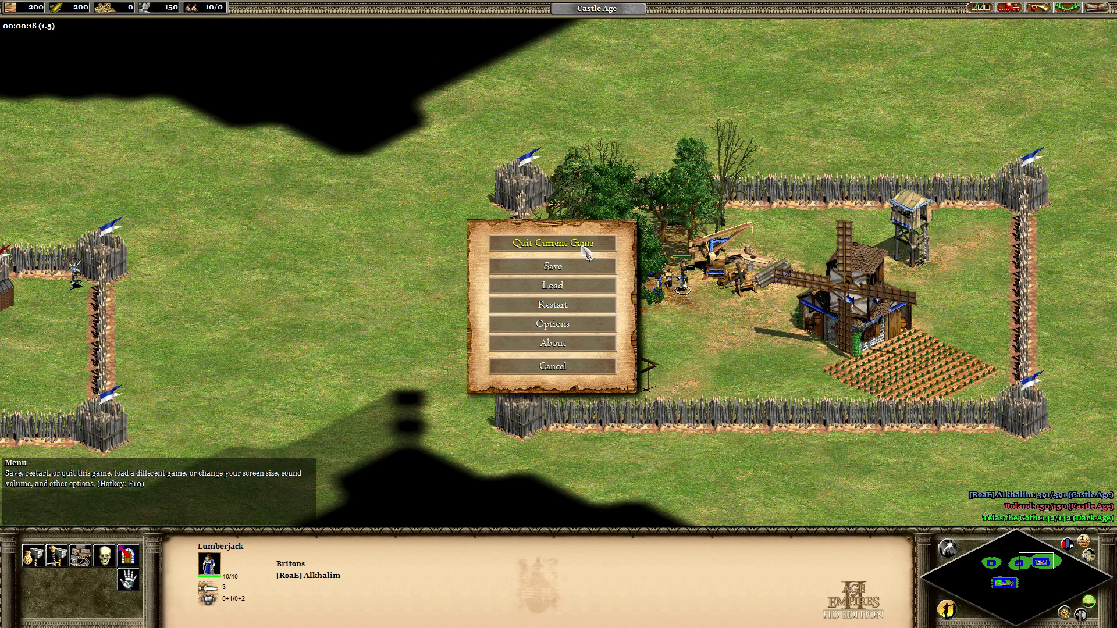
left_click(552, 242)
left_click(502, 332)
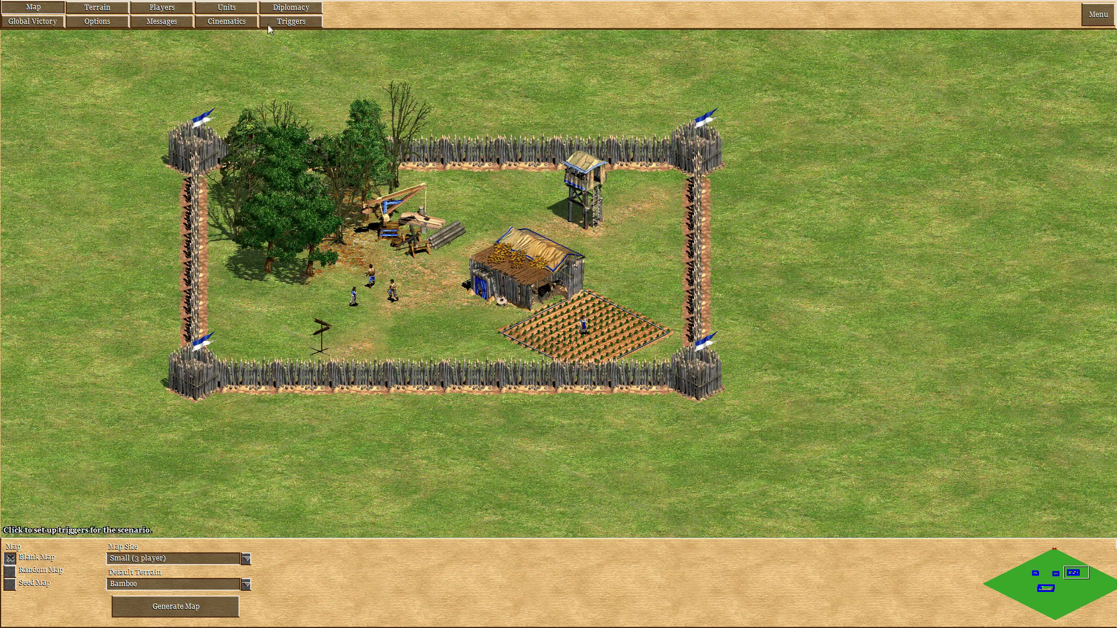
Review the condition and both effects of Trigger 3, and check the target location of its second effect
left_click(291, 22)
left_click(67, 78)
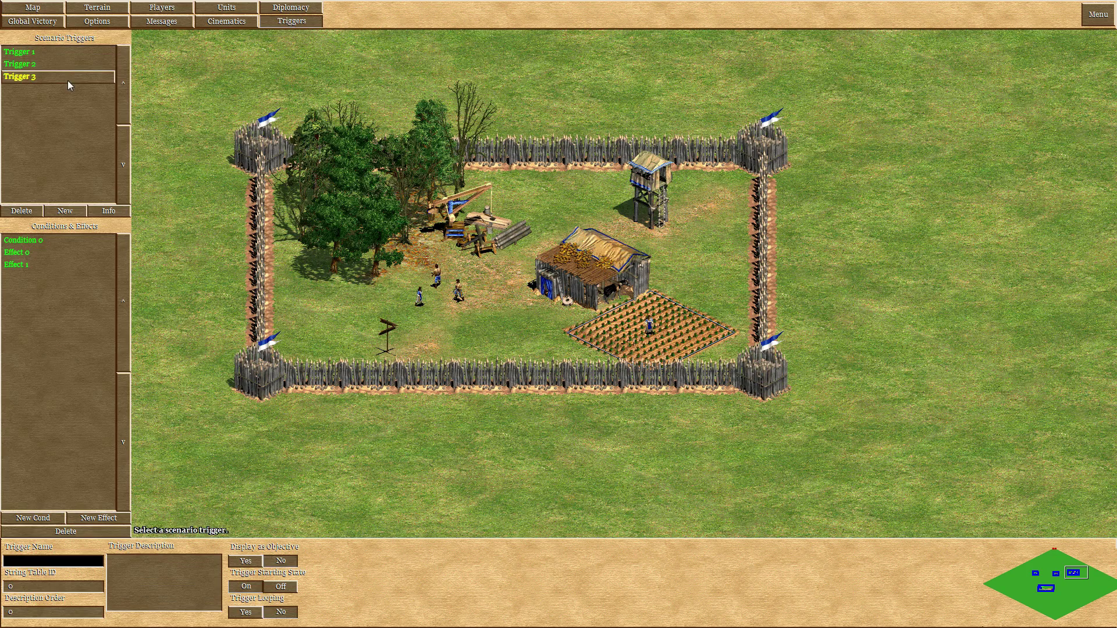
left_click(61, 241)
left_click(60, 241)
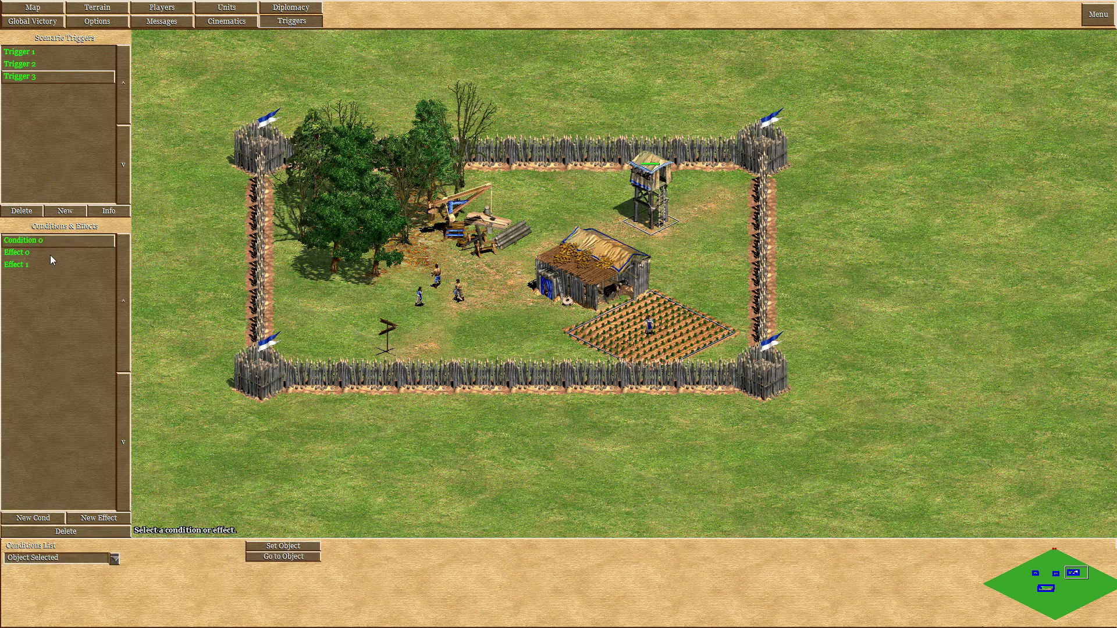
left_click(50, 253)
left_click(51, 265)
left_click(295, 605)
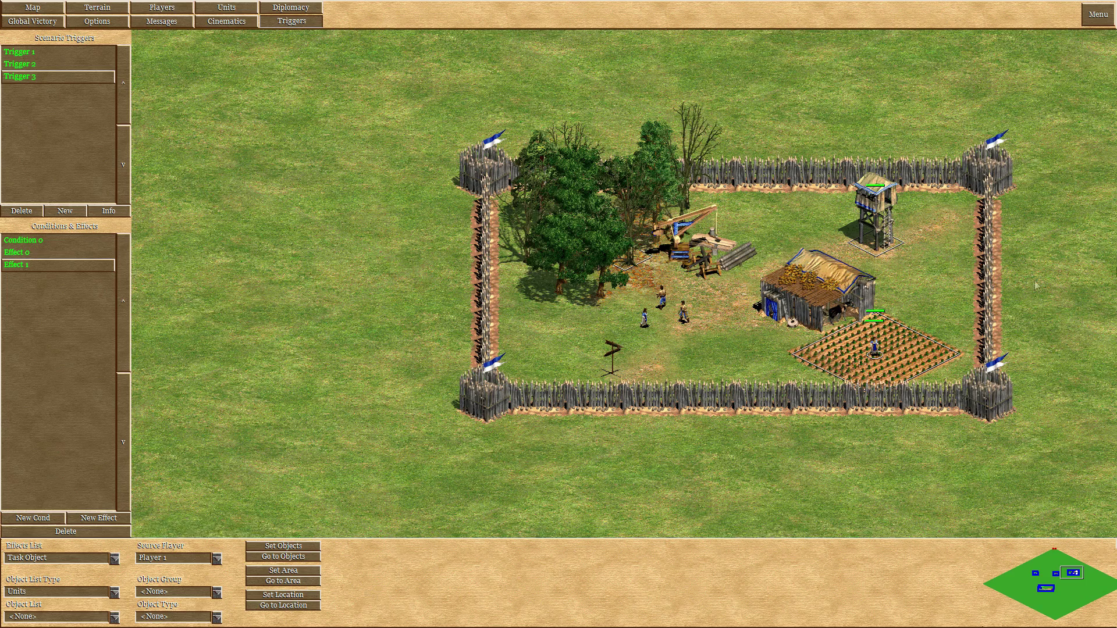
Redefine the area of Trigger 3's second Task Object effect so it encloses the three villagers beside the trees
mouse_move(1116, 309)
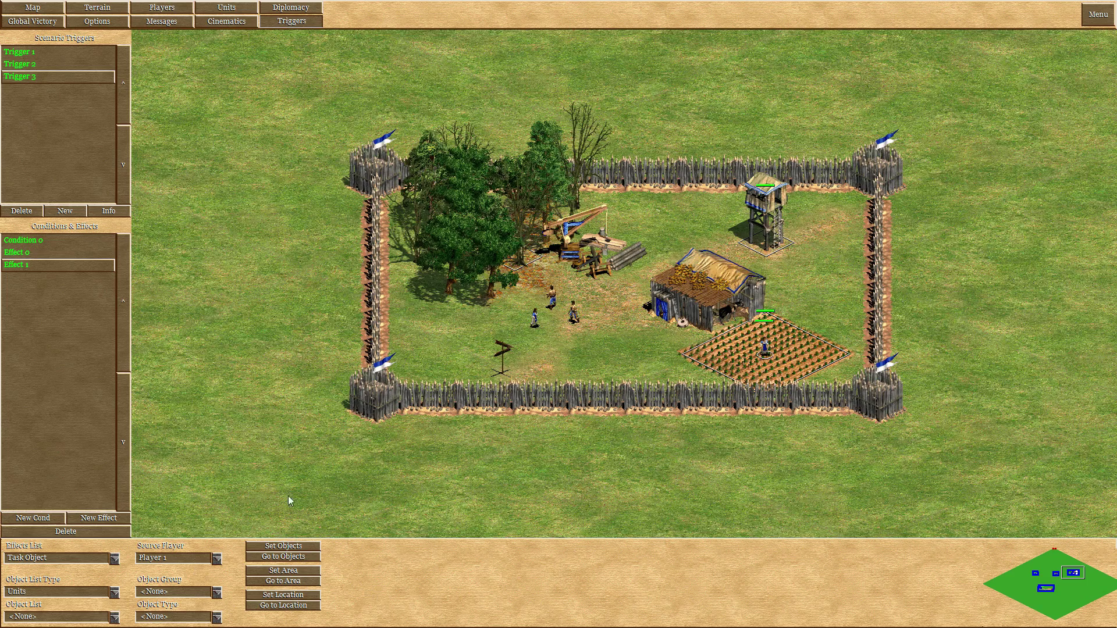
left_click(285, 570)
mouse_move(1116, 244)
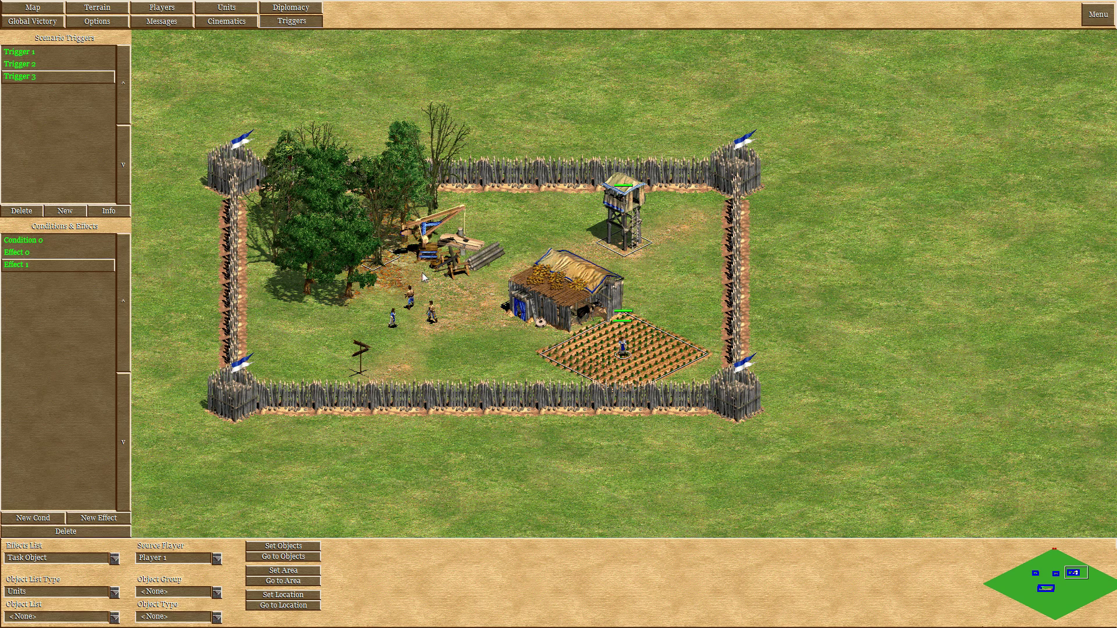
left_click_drag(421, 272, 410, 352)
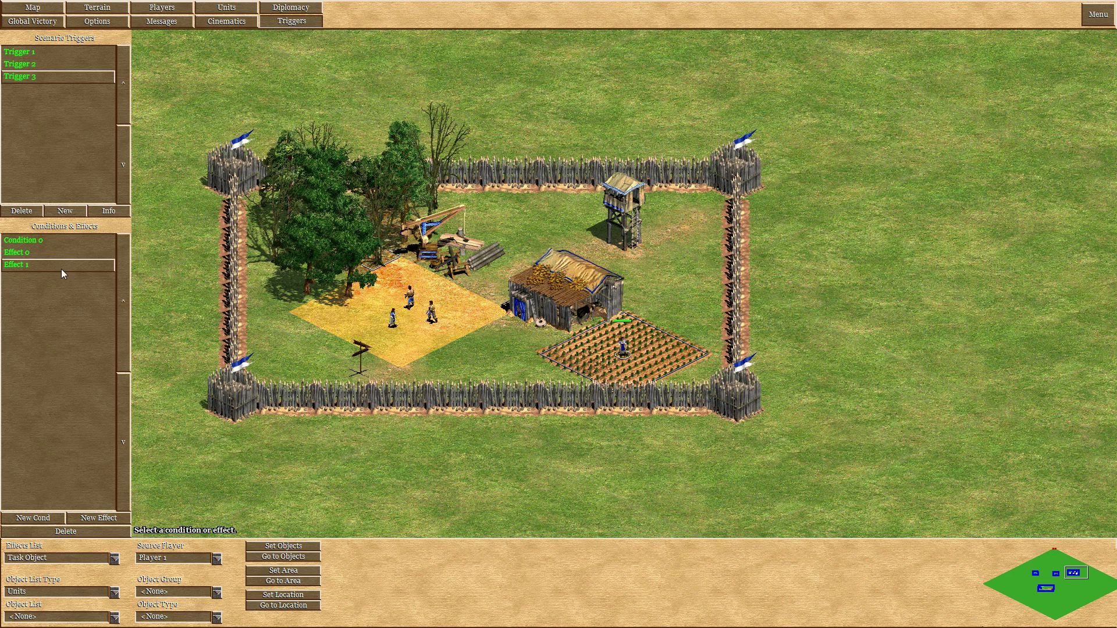
Compare Trigger 3's two effects and check the second effect's target location and area on the map
left_click(51, 256)
left_click(46, 265)
key("Down")
key("Left")
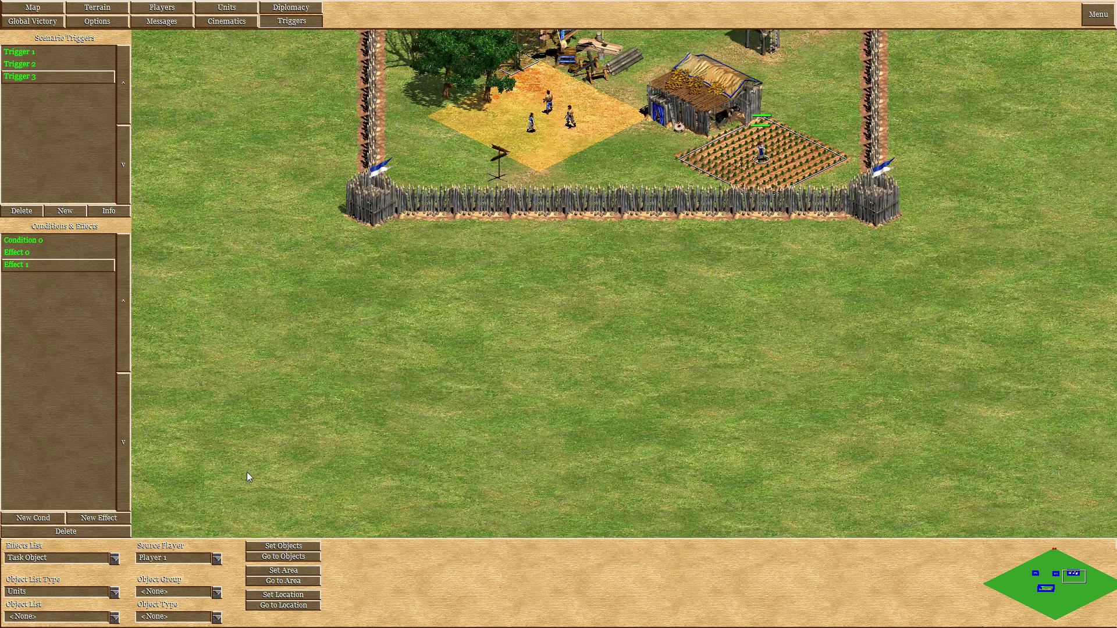
left_click(297, 608)
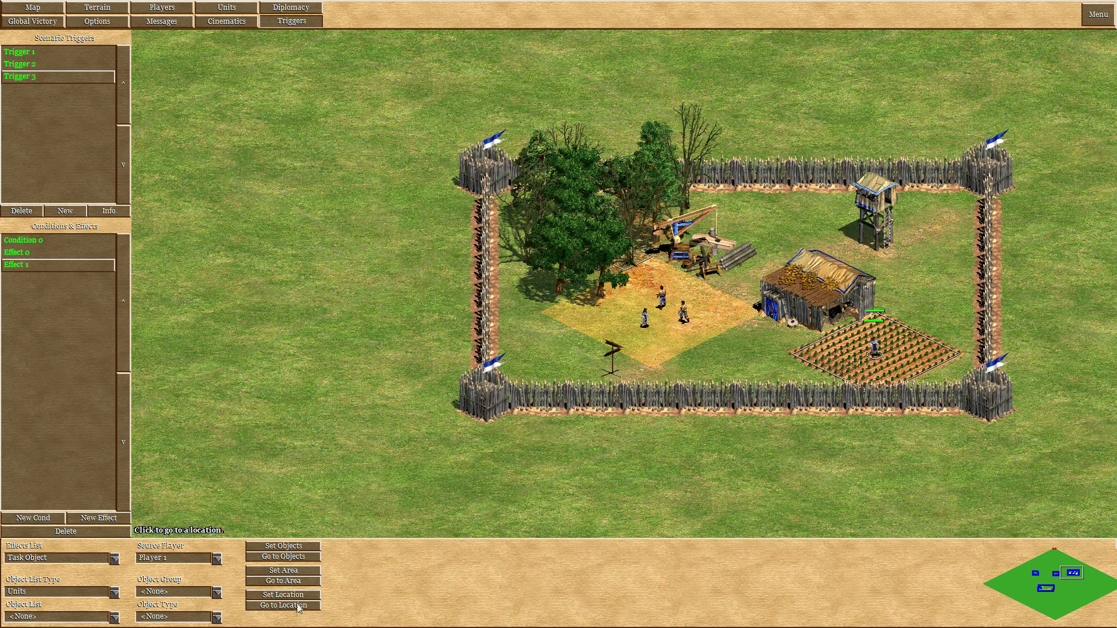
left_click(275, 581)
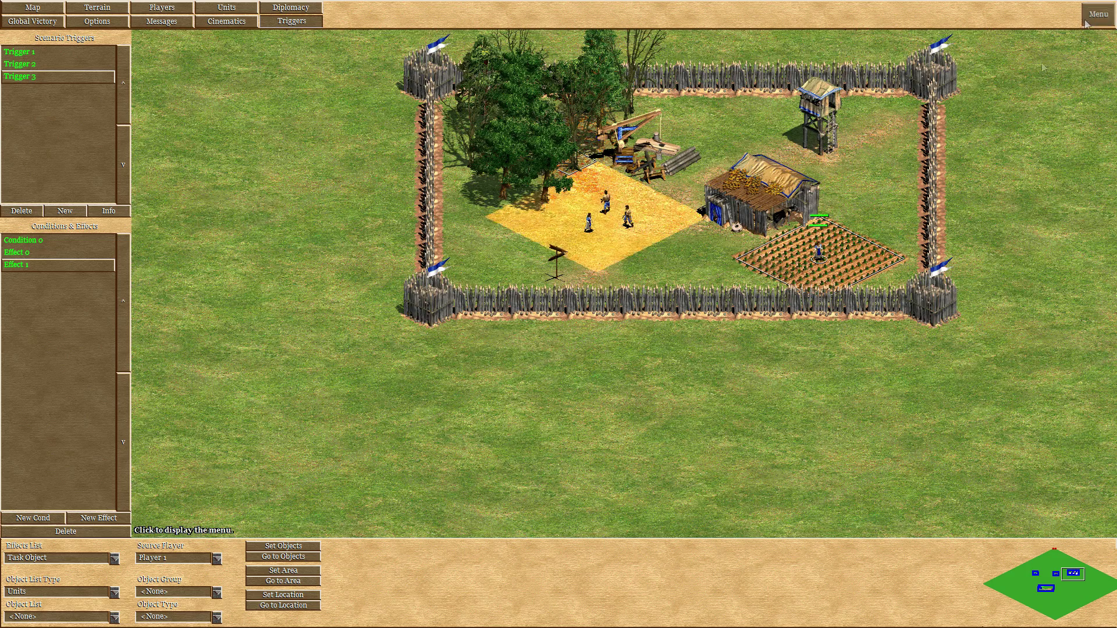
Launch another test game of the scenario with the updated trigger
left_click(1098, 14)
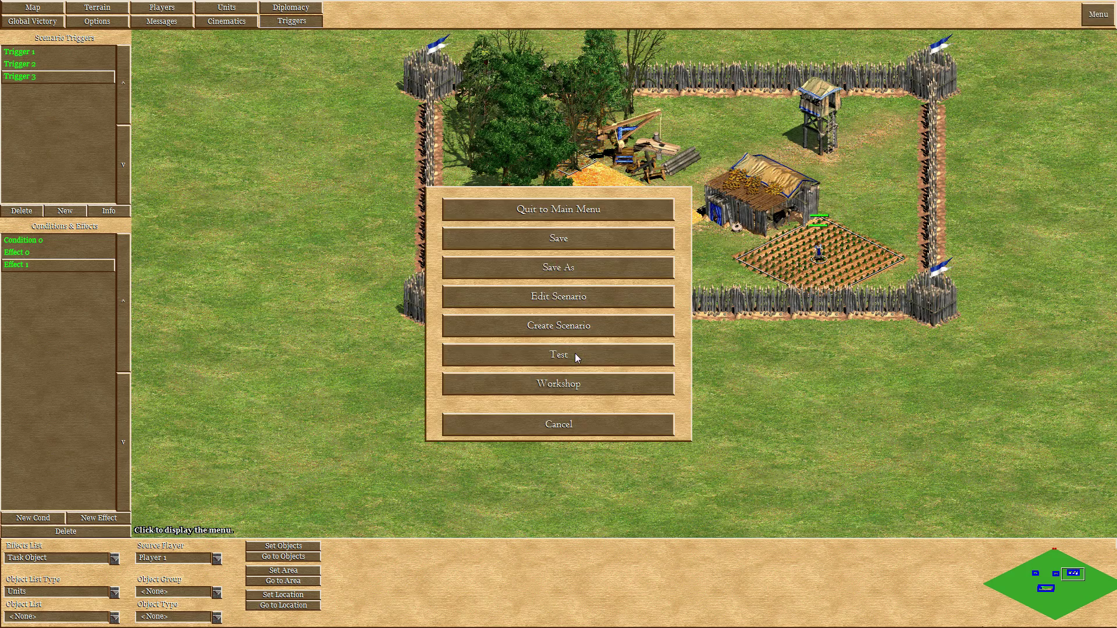
left_click(575, 356)
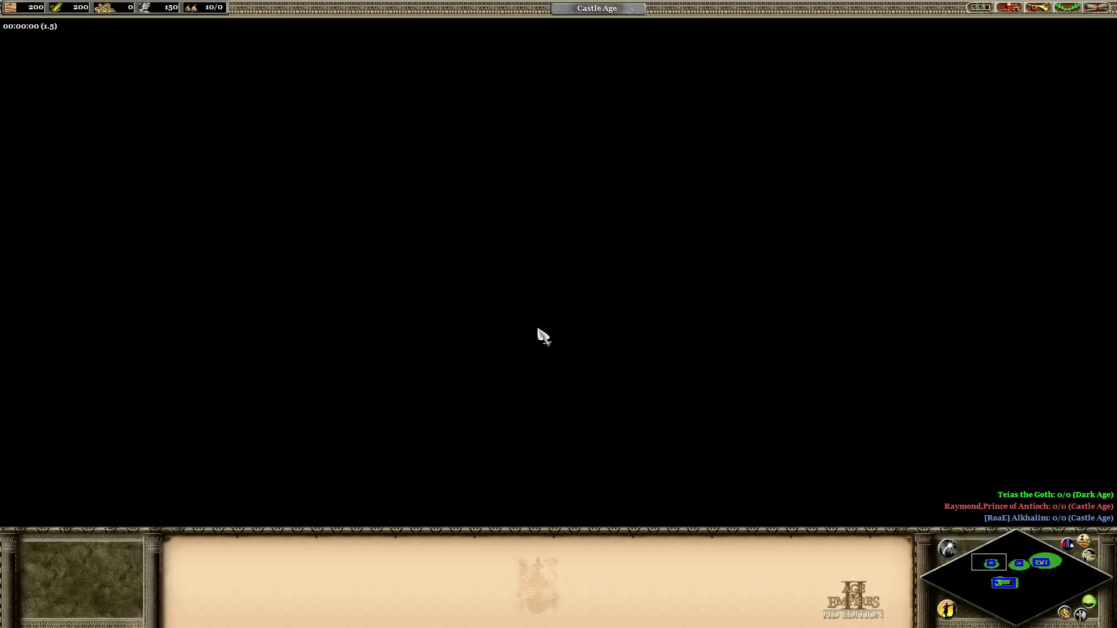
left_click(553, 352)
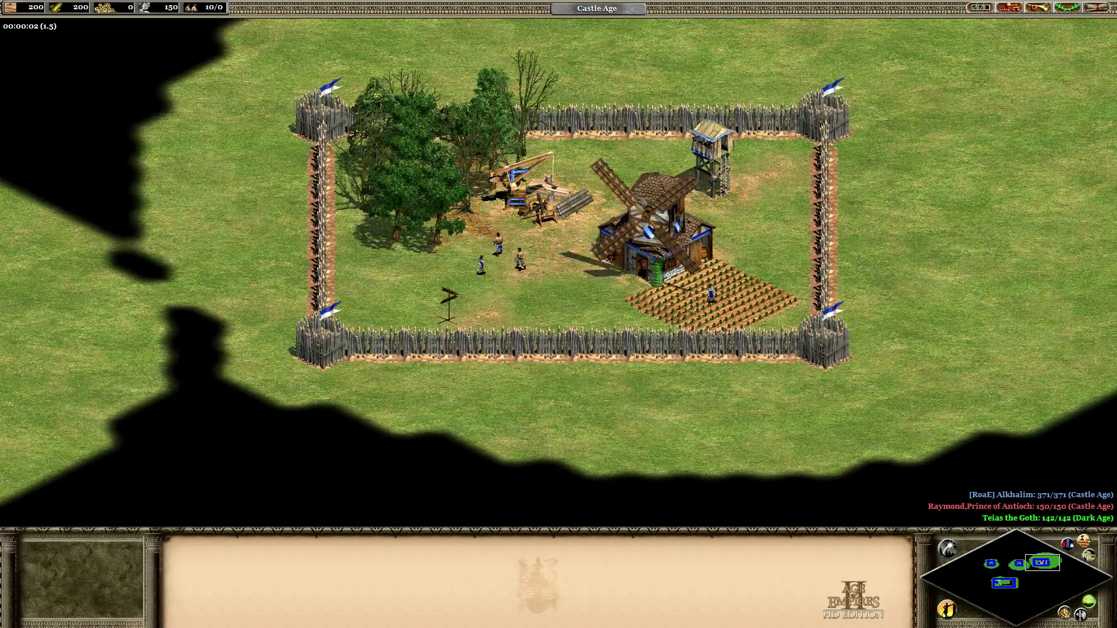
Select the outpost to fire the trigger, and check the farmer, a lumberjack and the sign
left_click(723, 171)
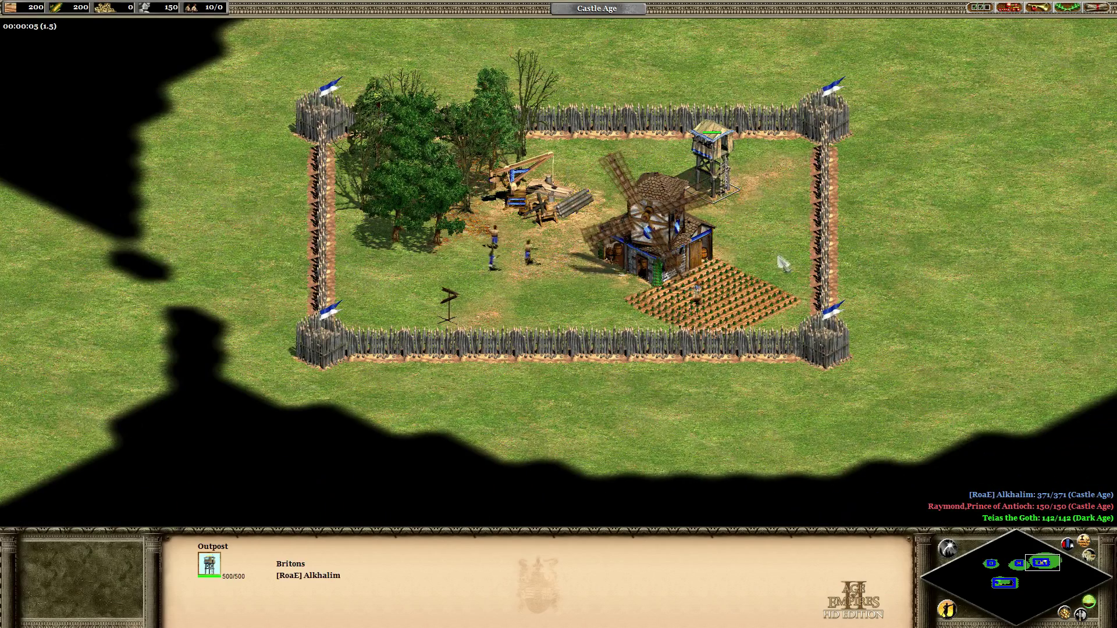
left_click(686, 295)
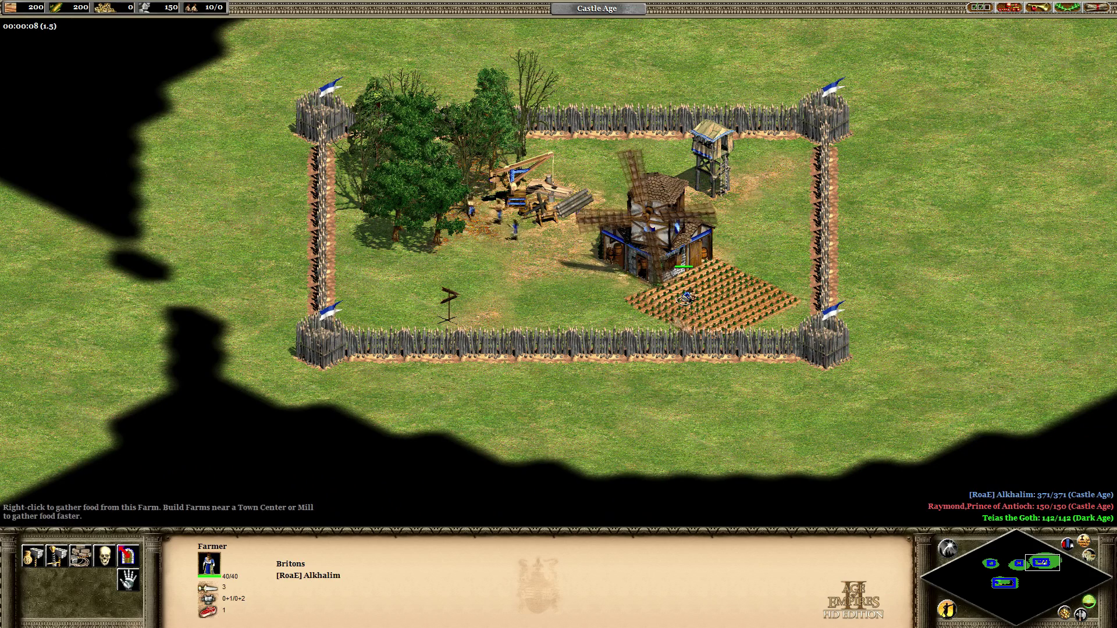
left_click(476, 213)
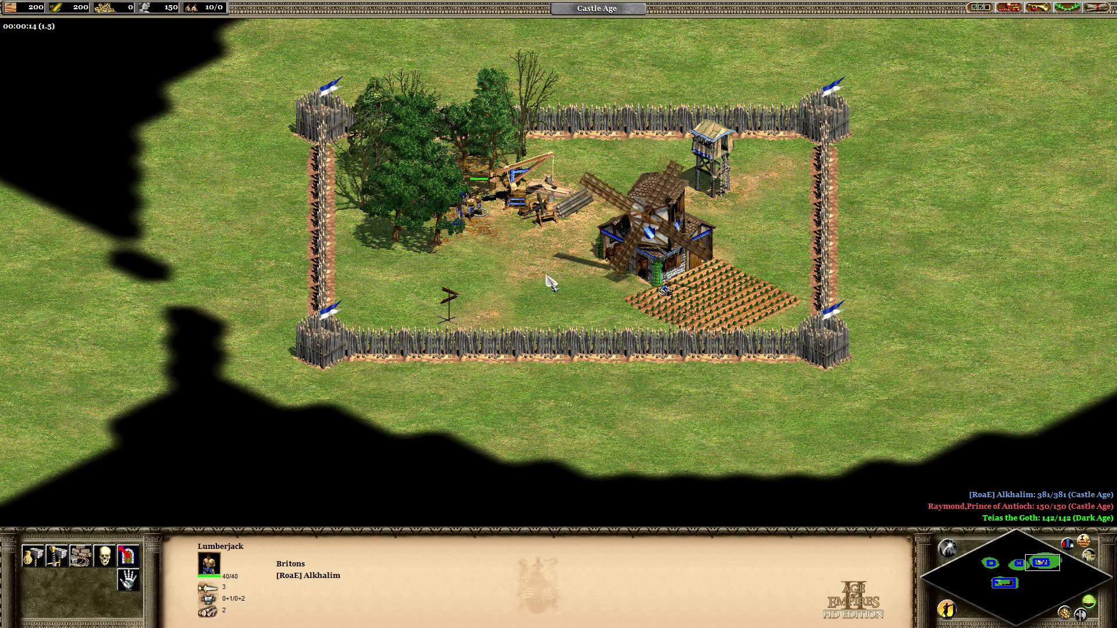
left_click(449, 307)
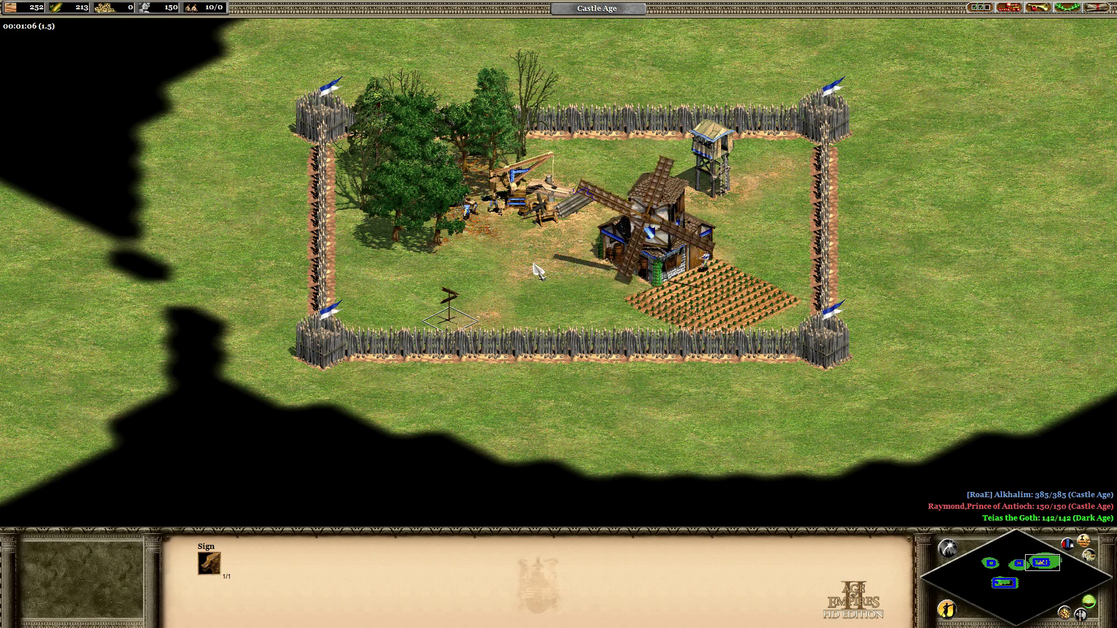
End the second test game and go back to editing the scenario
left_click(1097, 7)
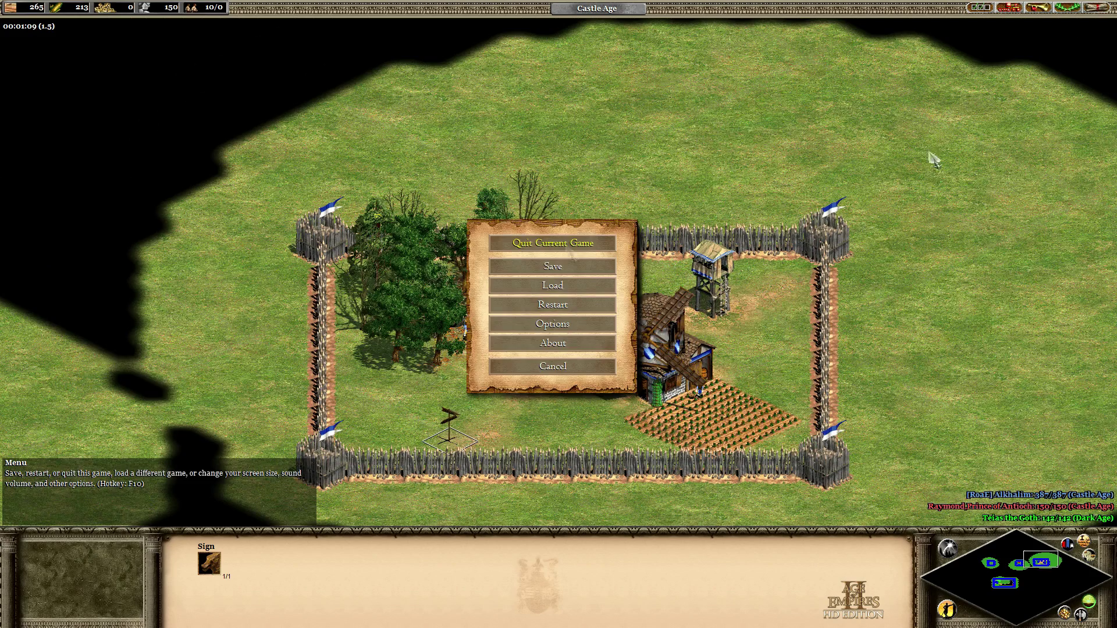
left_click(533, 299)
left_click(516, 331)
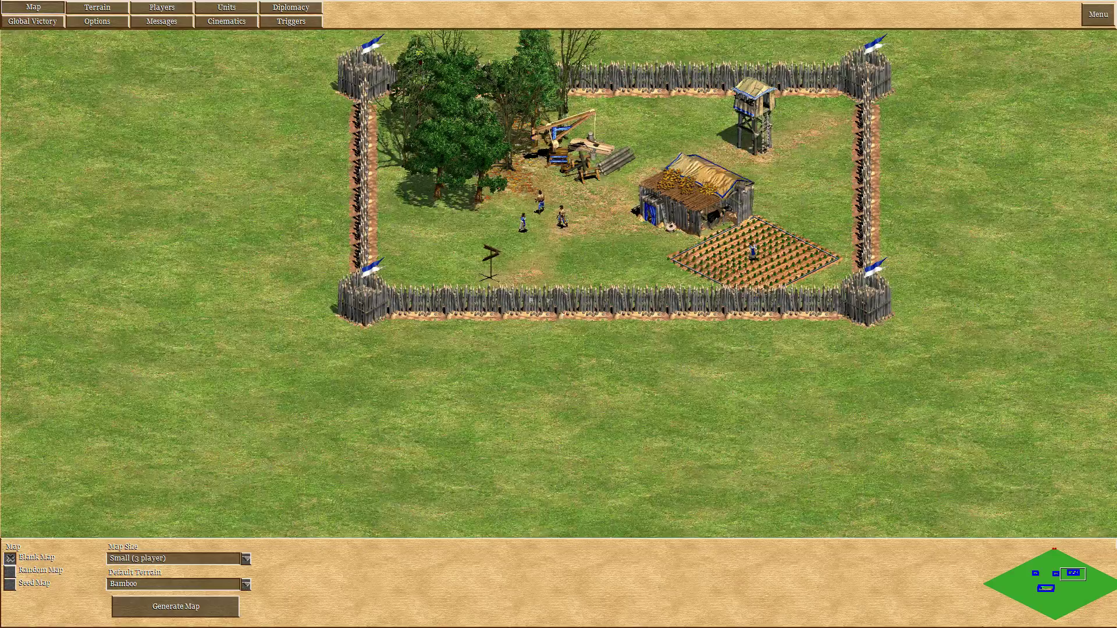
Bring the walled enclosure with the huts, flags, paved road and watch tower into view
middle_click_drag(565, 383, 560, 388)
key("Down")
key("Left")
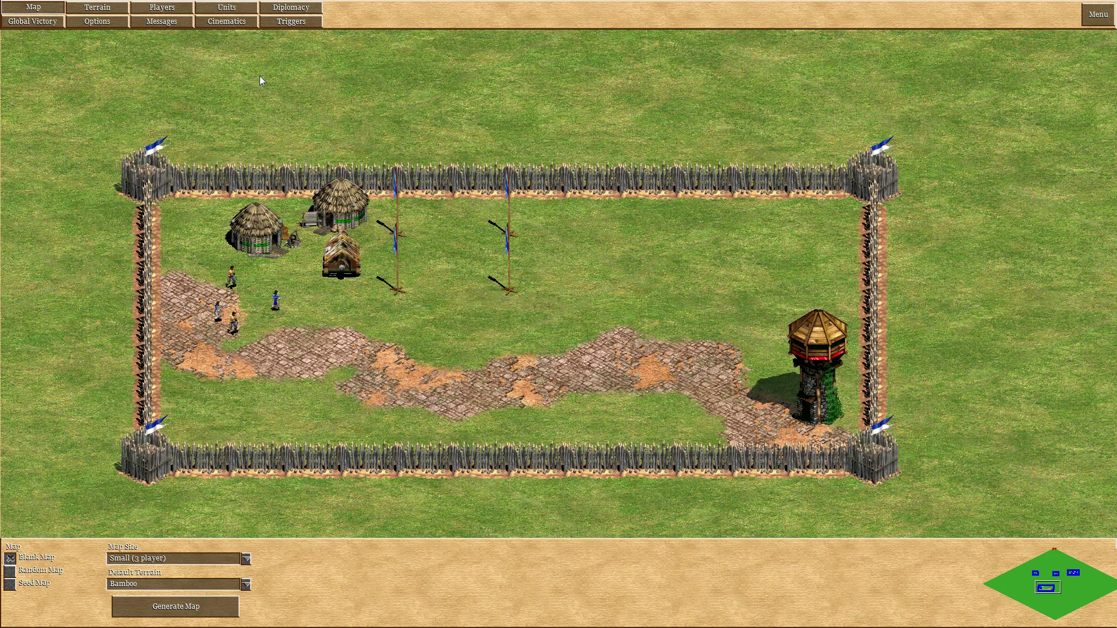
Create a new scenario trigger and give it an Objects in Area condition
left_click(296, 22)
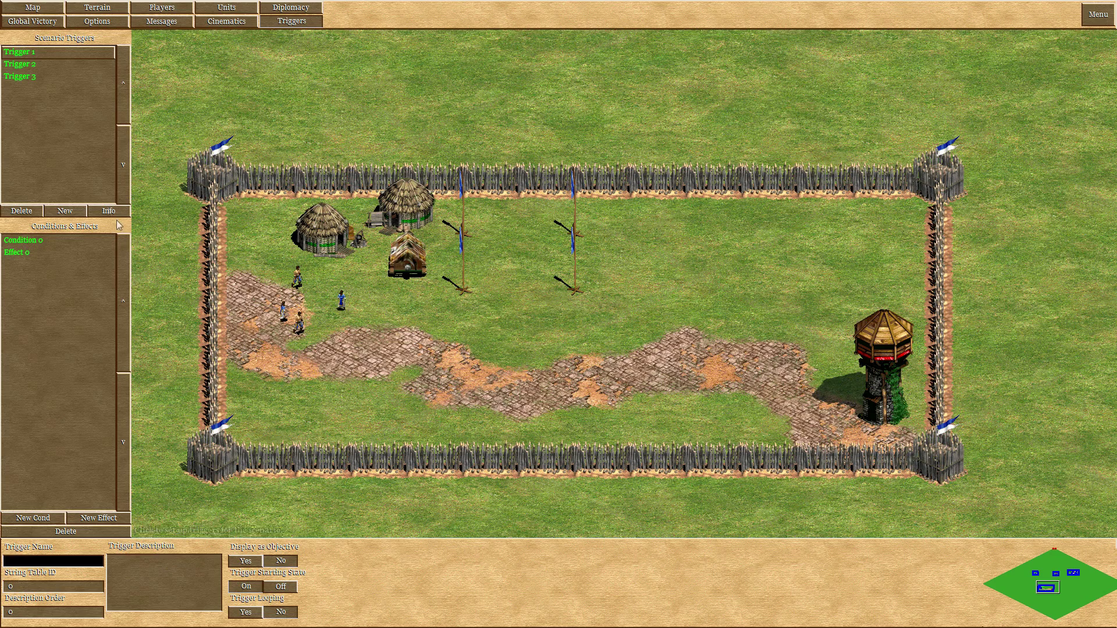
left_click(64, 211)
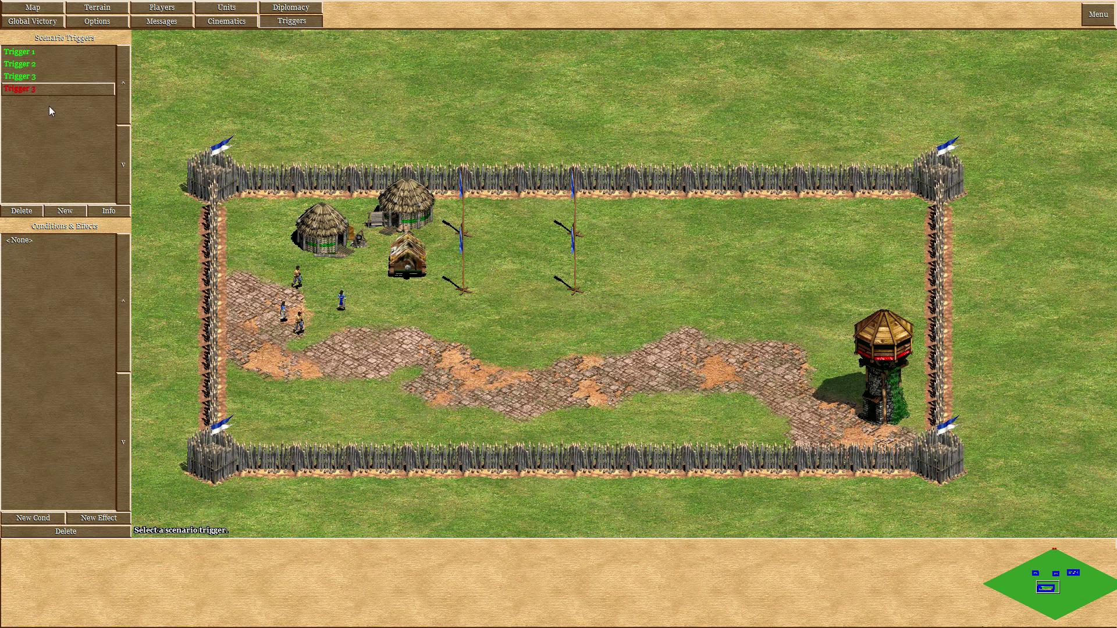
left_click(35, 517)
left_click(114, 558)
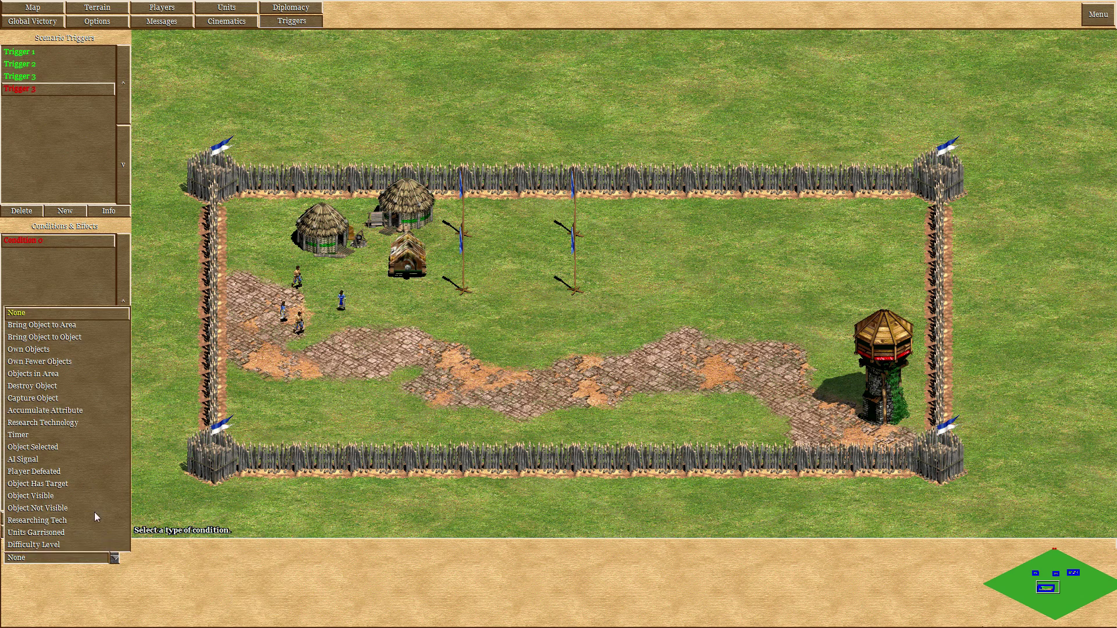
left_click(88, 374)
Set the condition's source player to Player 1 and its object to Barracks from the Buildings type
left_click(217, 558)
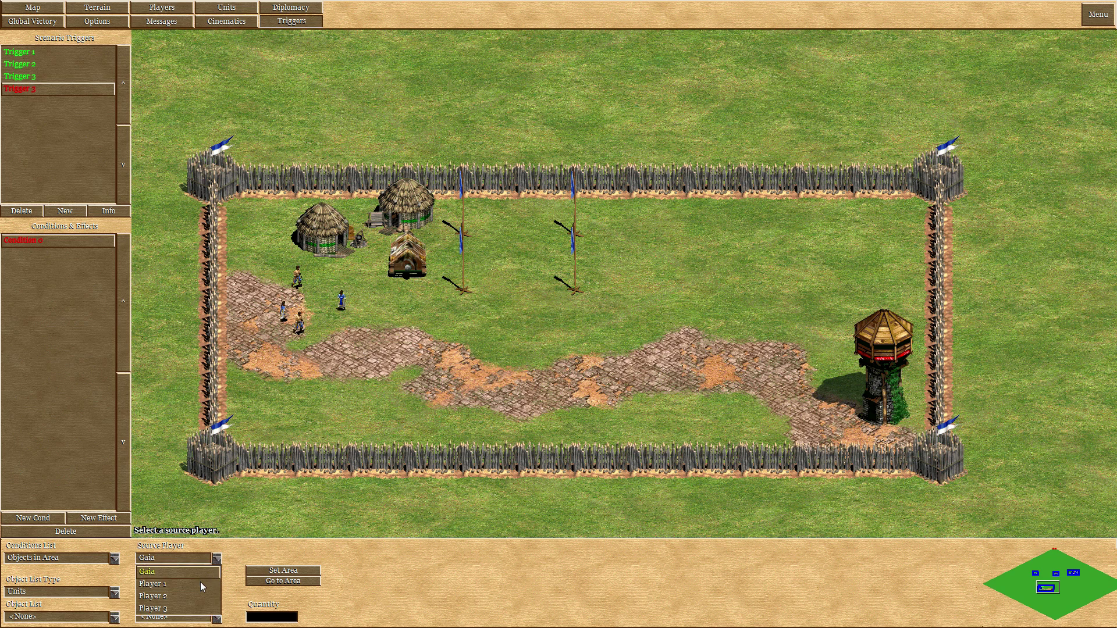
left_click(200, 584)
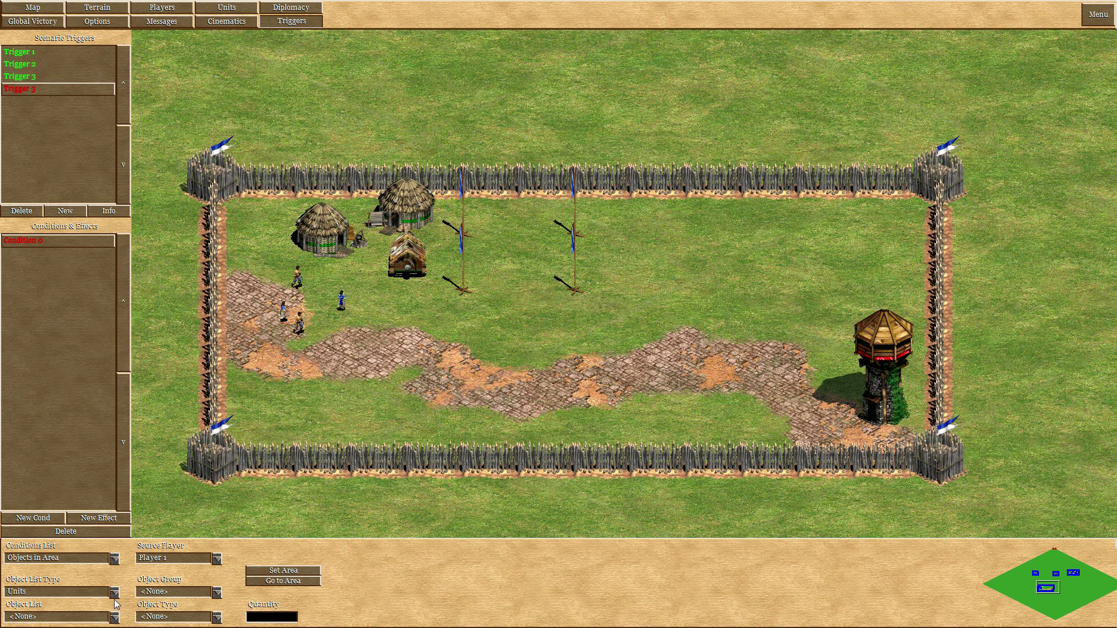
left_click(114, 592)
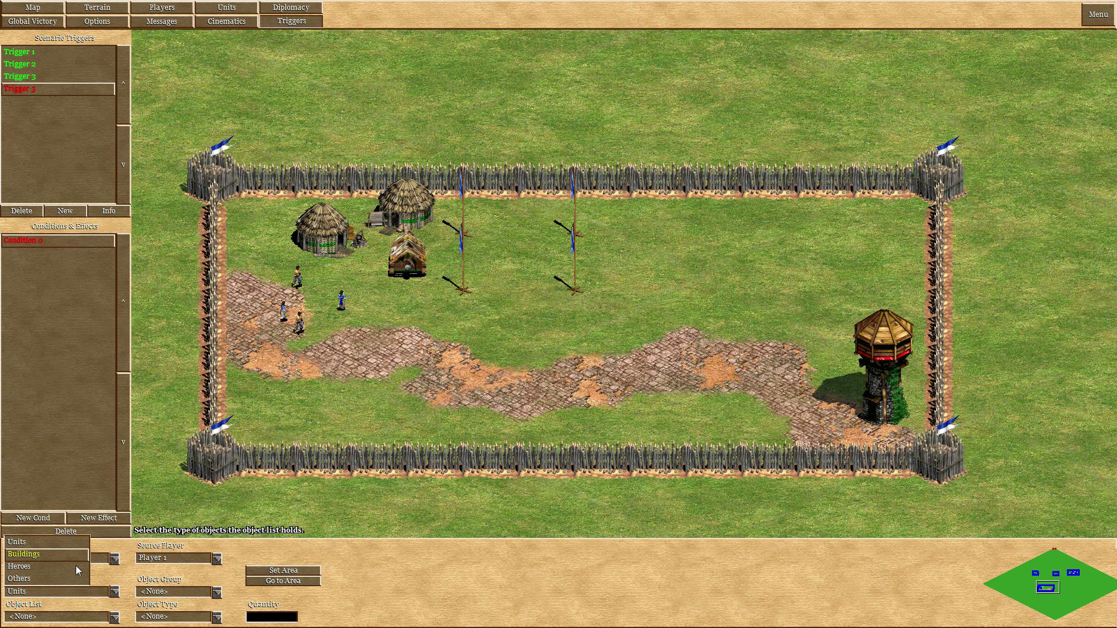
left_click(75, 554)
left_click(115, 617)
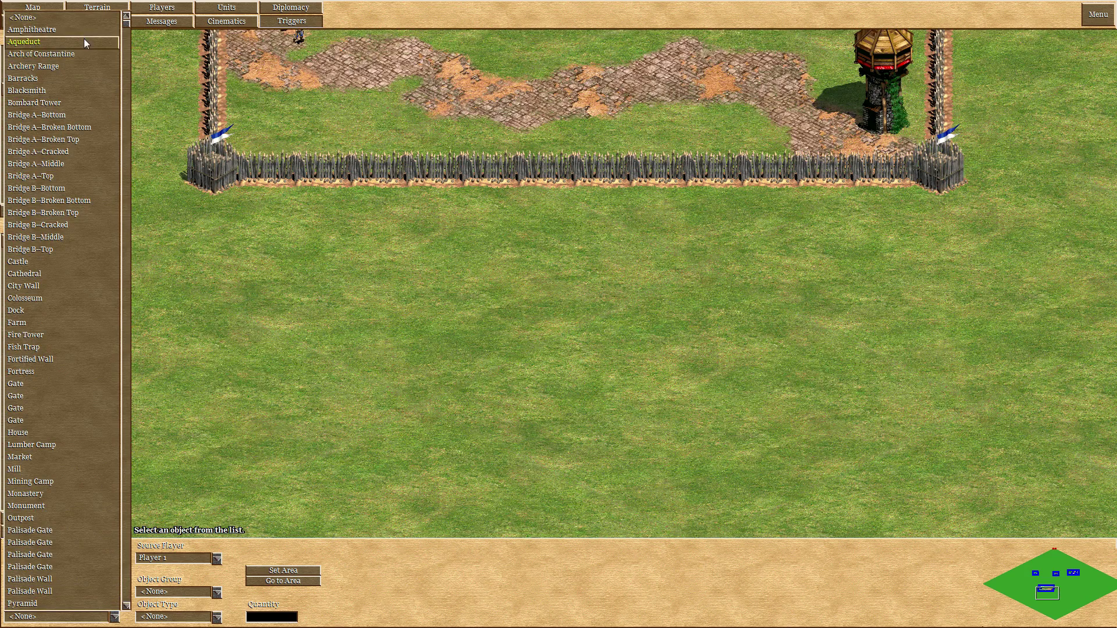
left_click(79, 79)
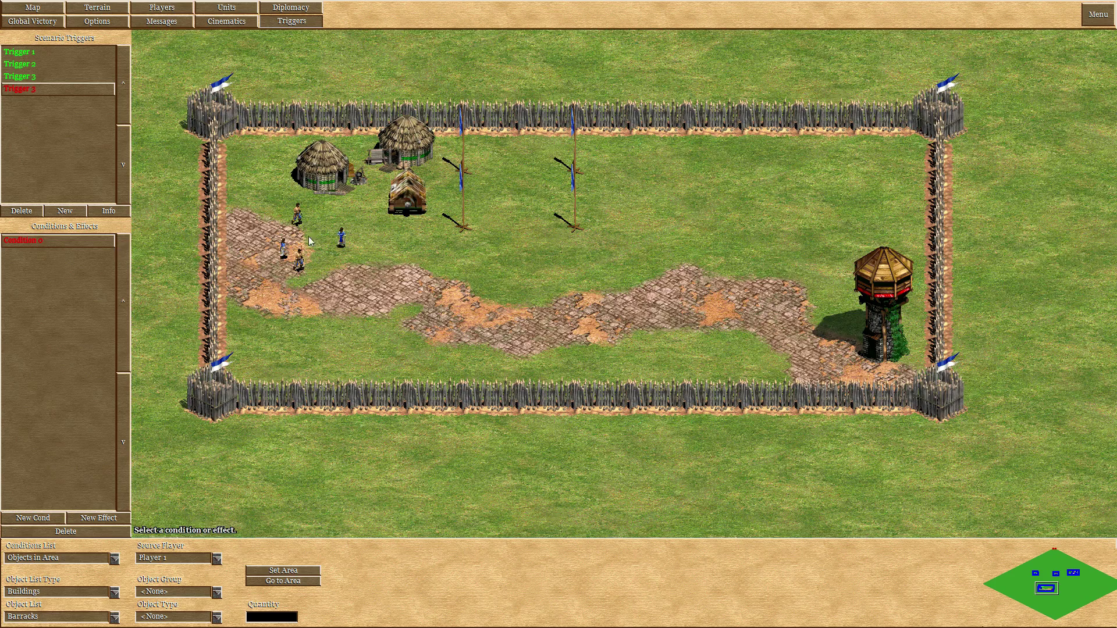
Set the condition's area to a square of ground enclosing the four flags inside the enclosure
mouse_move(1116, 0)
key("Left")
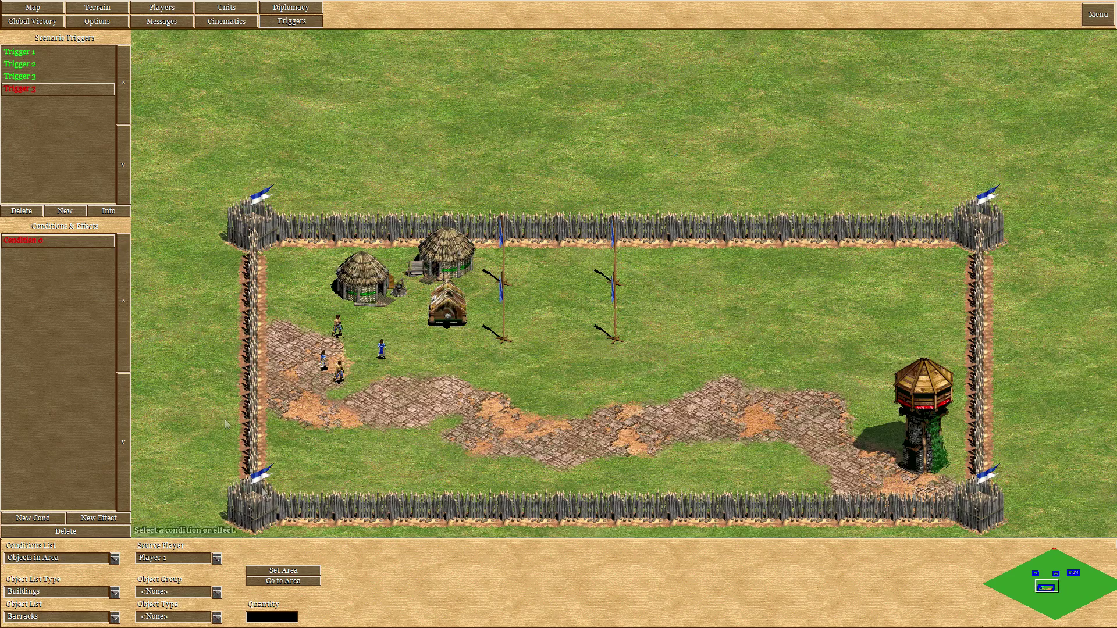
left_click(279, 576)
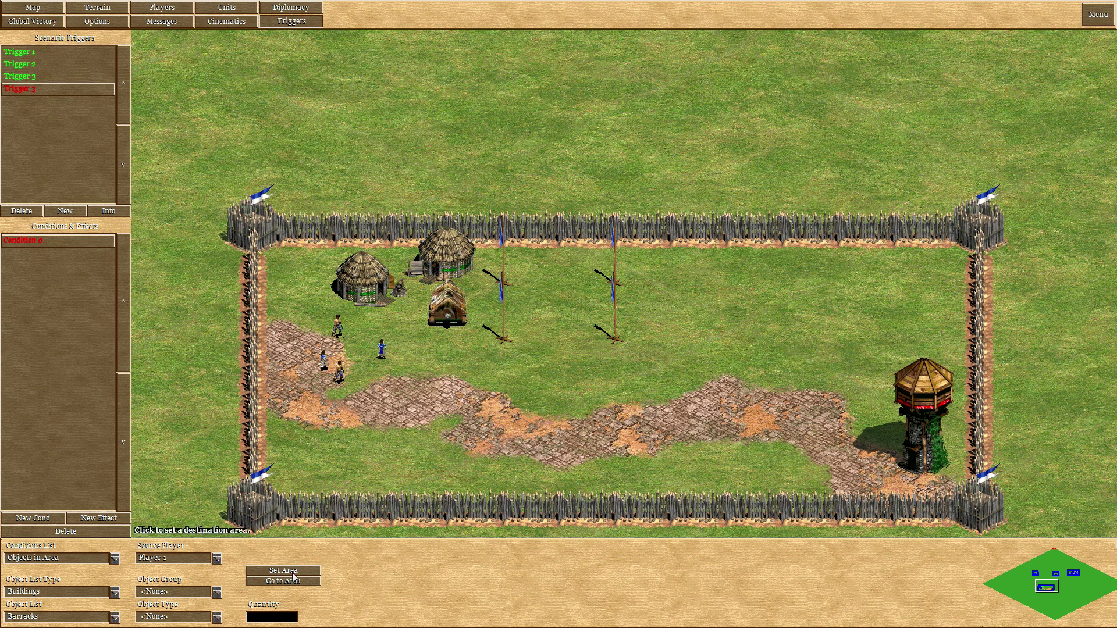
left_click_drag(553, 253, 554, 376)
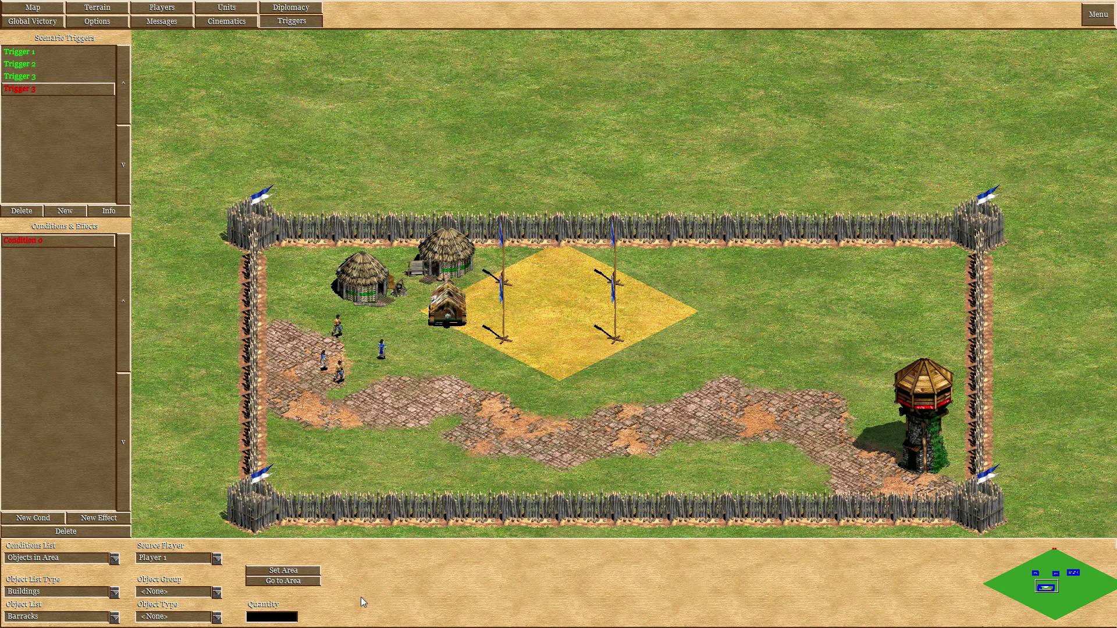
left_click(75, 241)
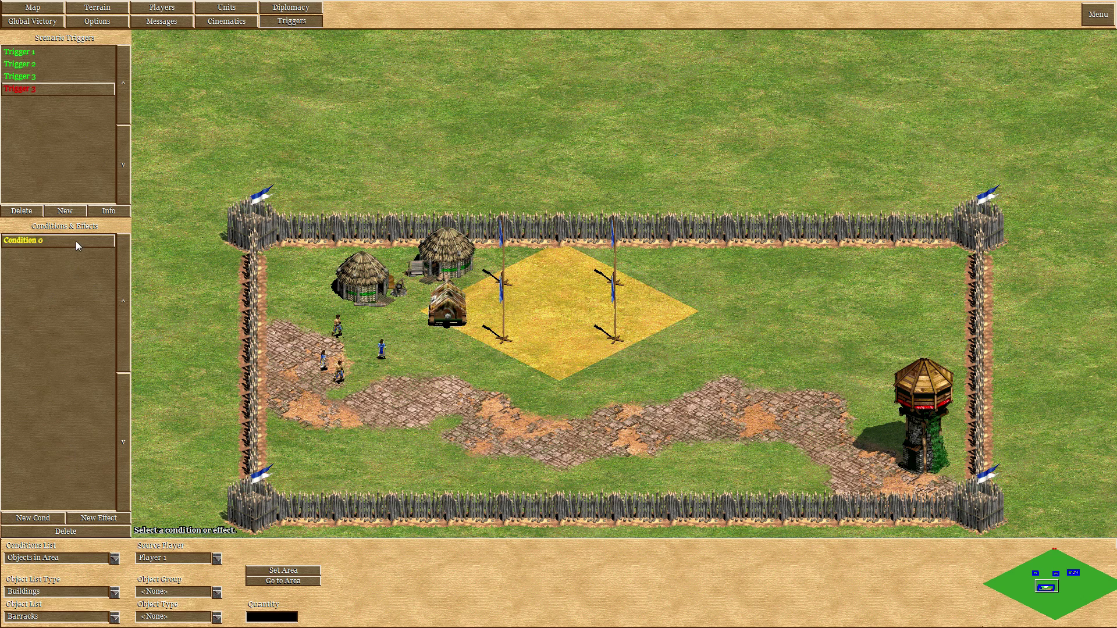
left_click(68, 89)
left_click(49, 240)
Add a Task Object effect to the new trigger with Player 3 as the source player
left_click(98, 518)
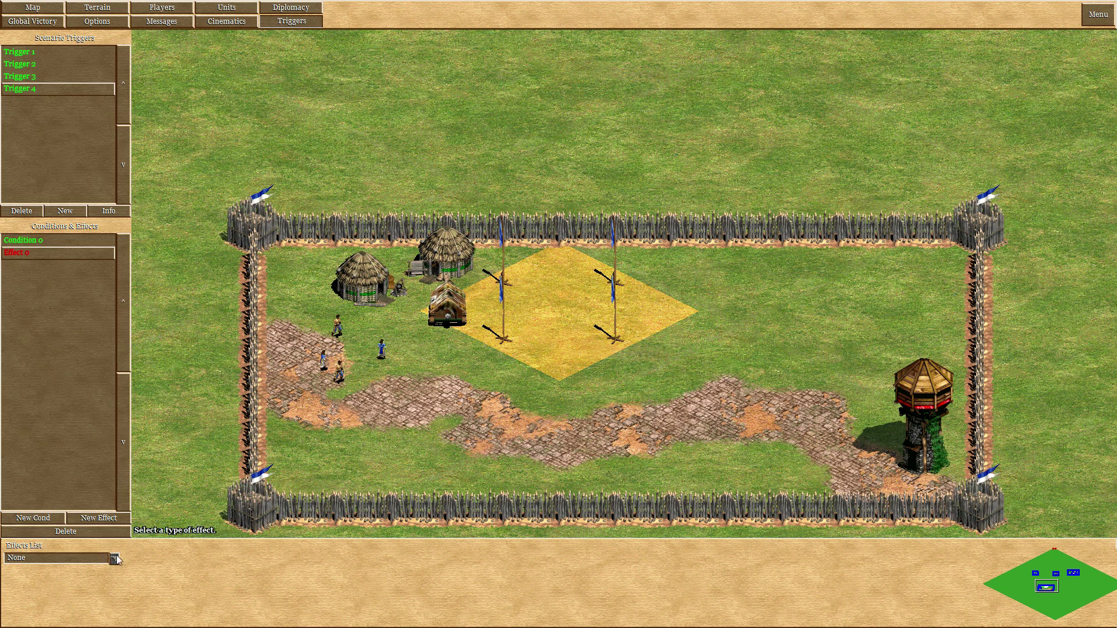
left_click(114, 558)
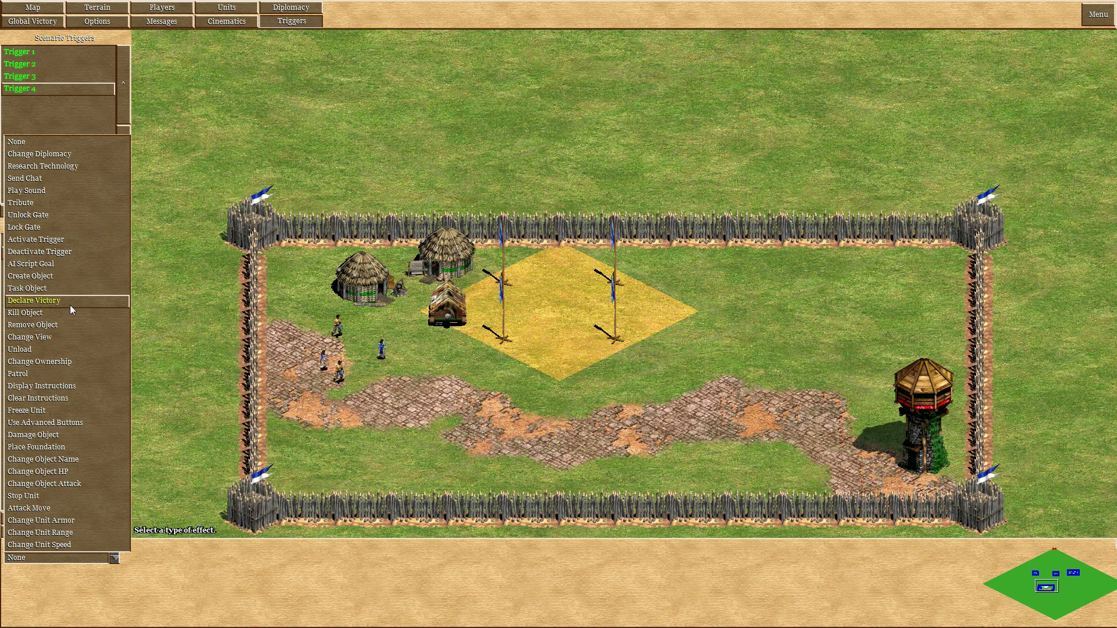
left_click(70, 289)
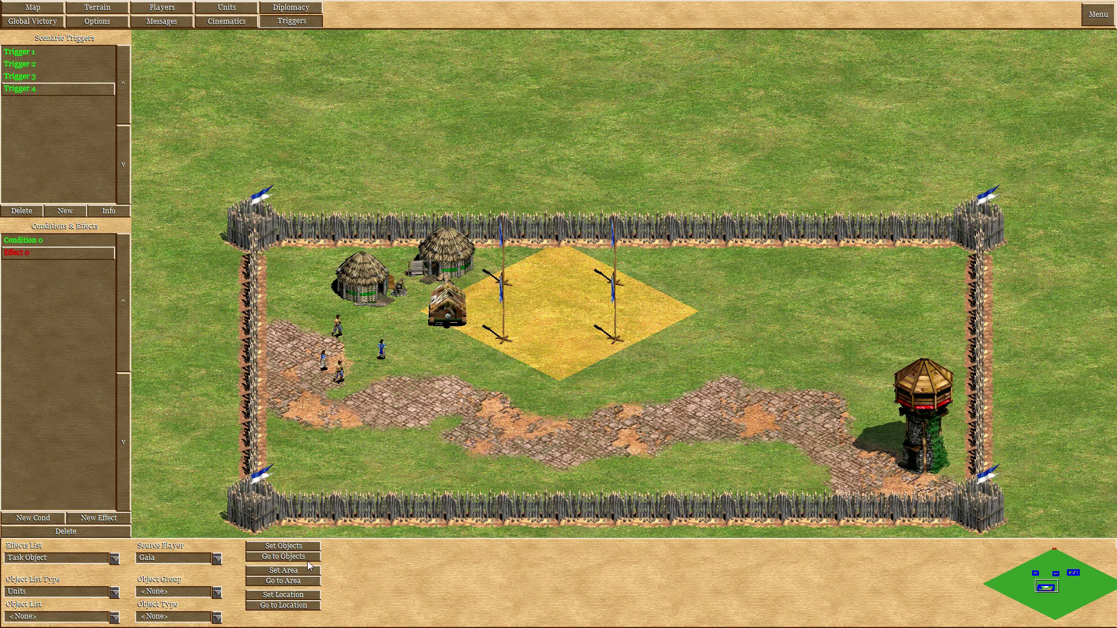
left_click(216, 559)
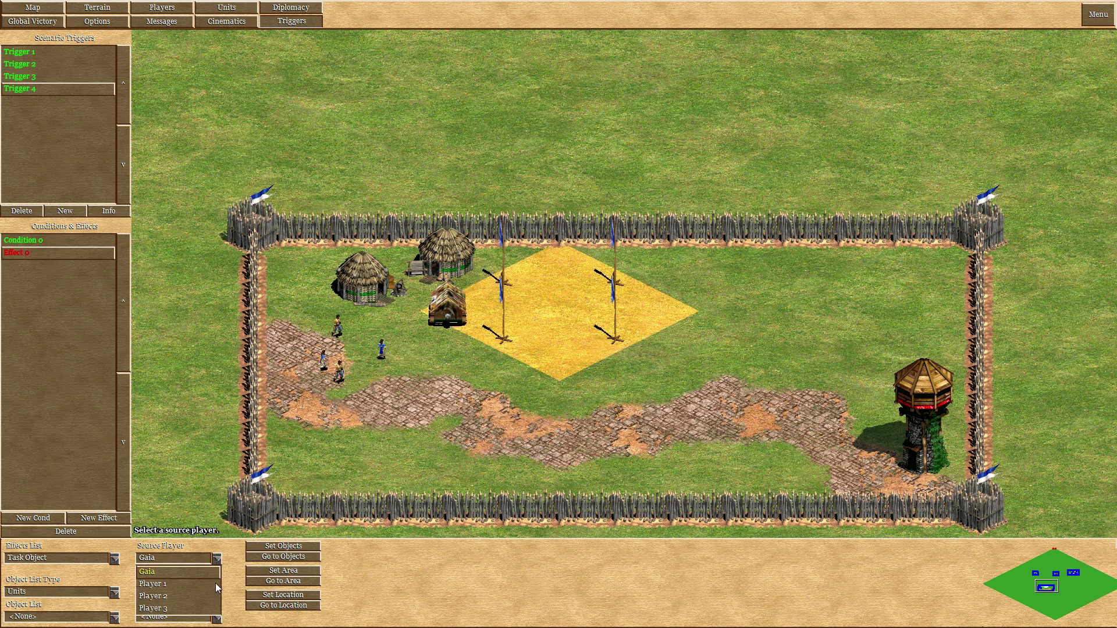
left_click(201, 609)
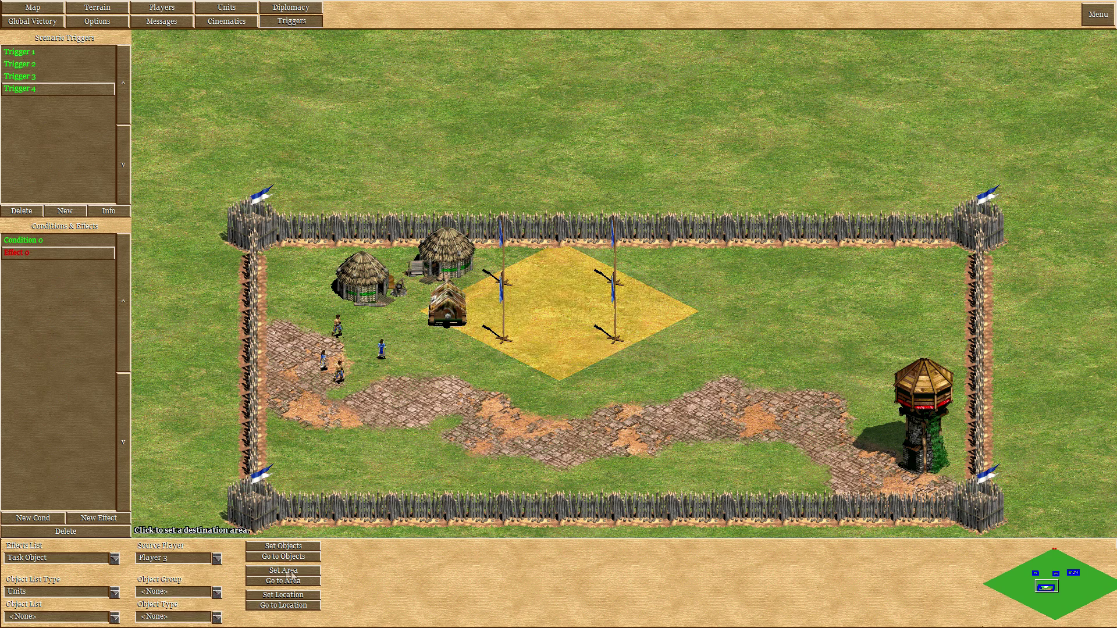
Assign the ram beside the huts as the effect's object and the watch tower as its target, and review the condition and effect
left_click(284, 546)
left_click(431, 307)
left_click(920, 481)
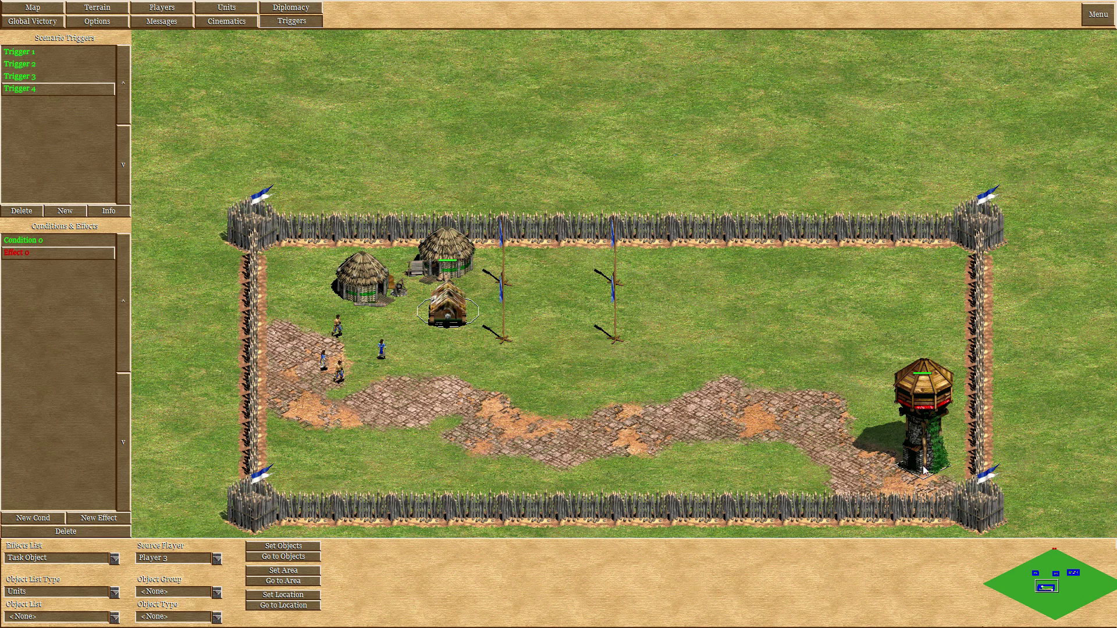
left_click(73, 240)
left_click(67, 254)
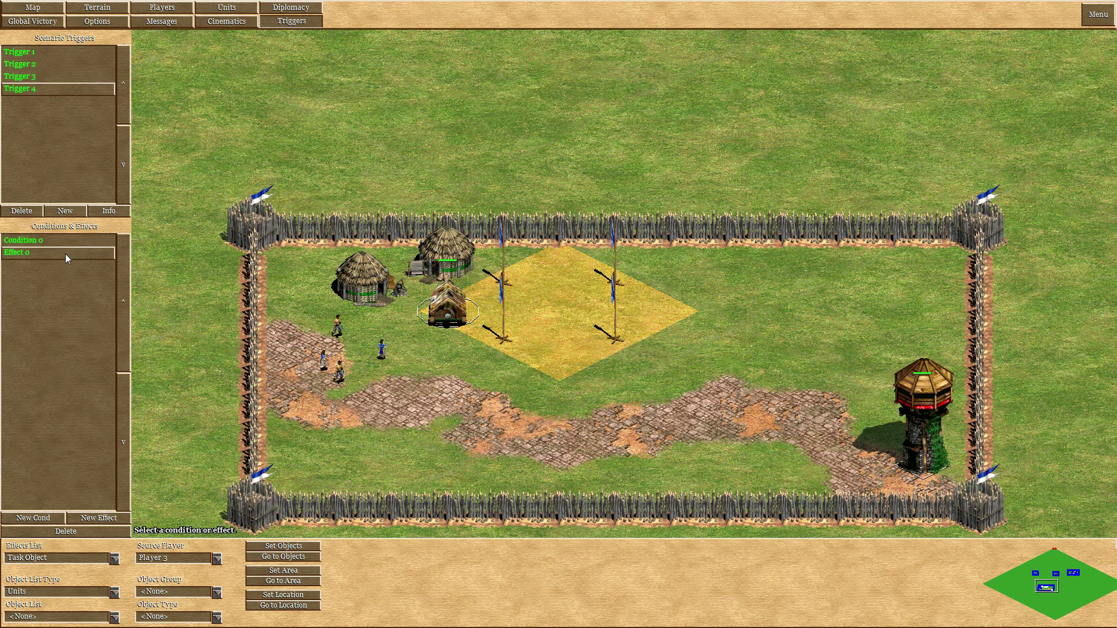
Launch a test game of the scenario and dismiss the AI script error
left_click(1099, 14)
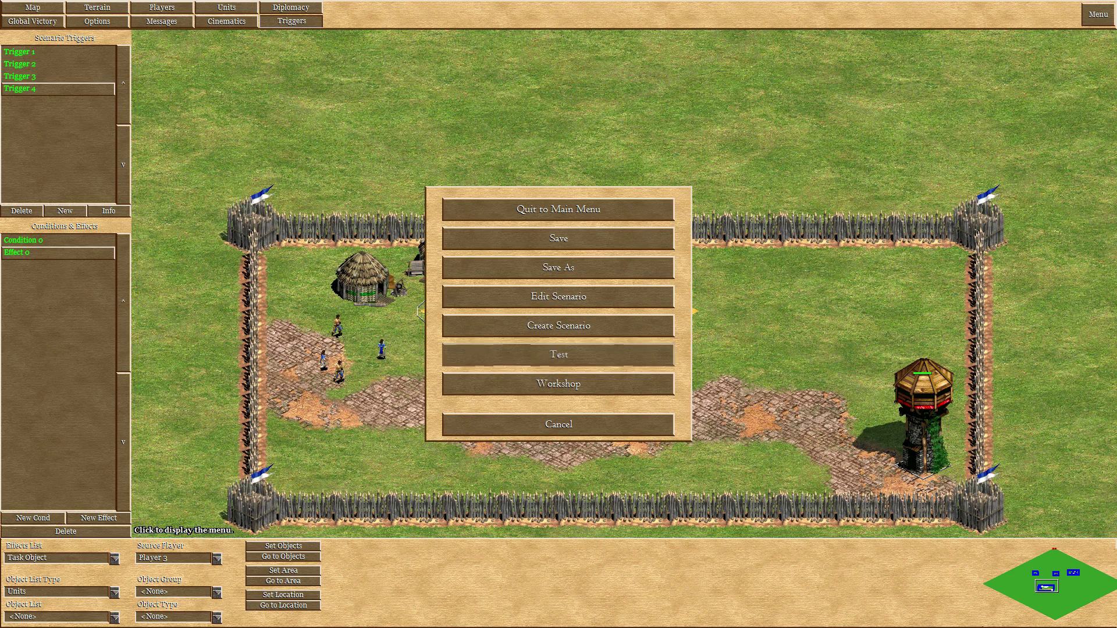
left_click(558, 354)
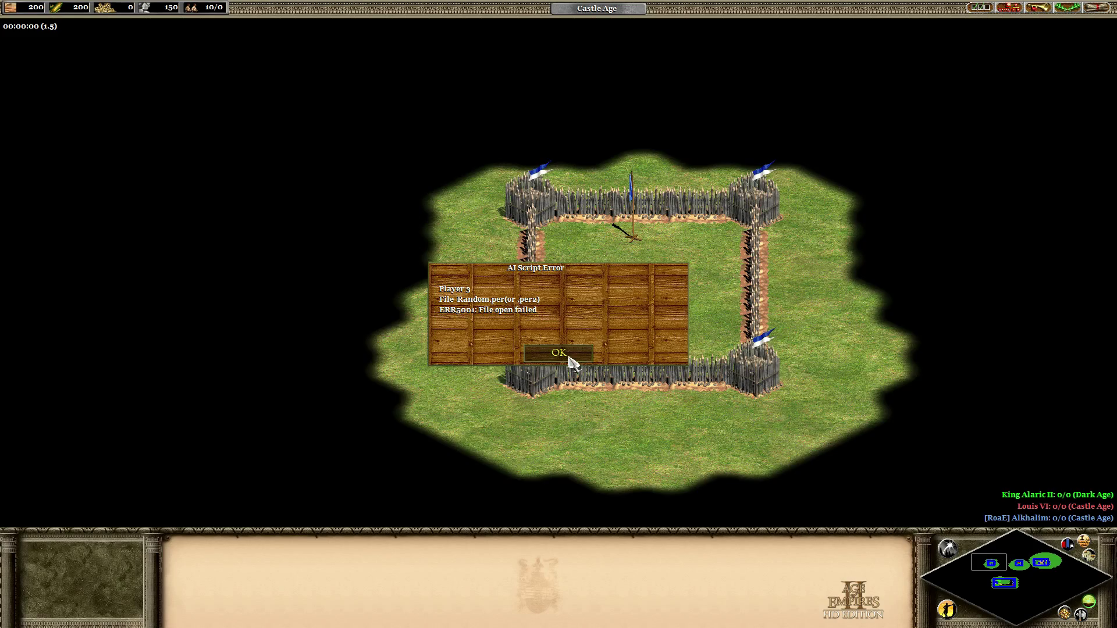
left_click(558, 354)
Order the four villagers in the enclosure to build a Barracks between the four flags
double_click(465, 339)
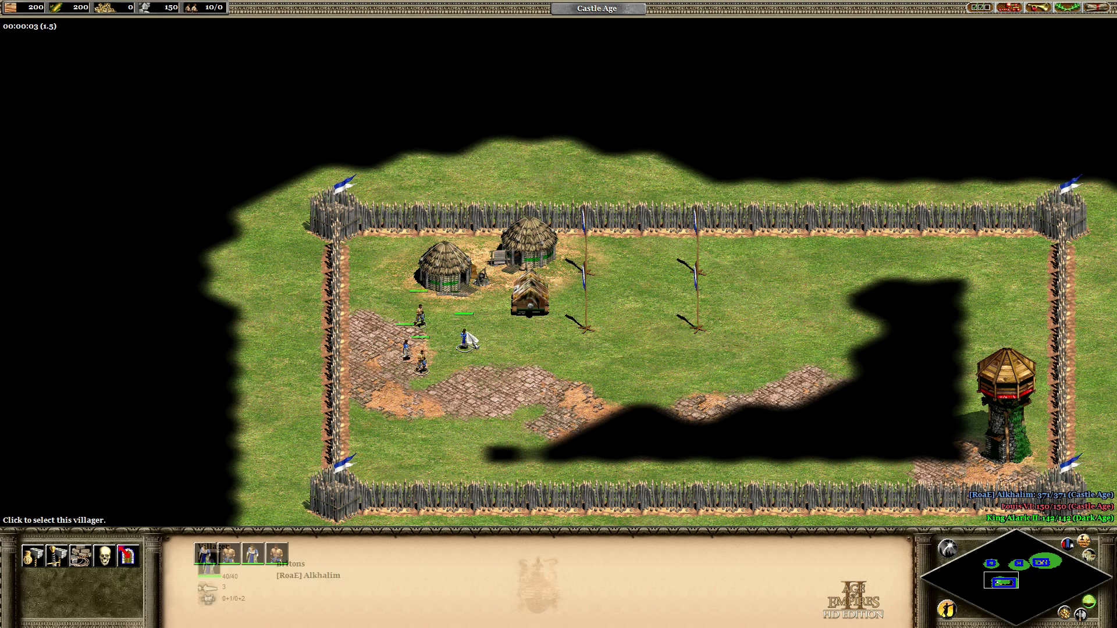
key("v")
key("l")
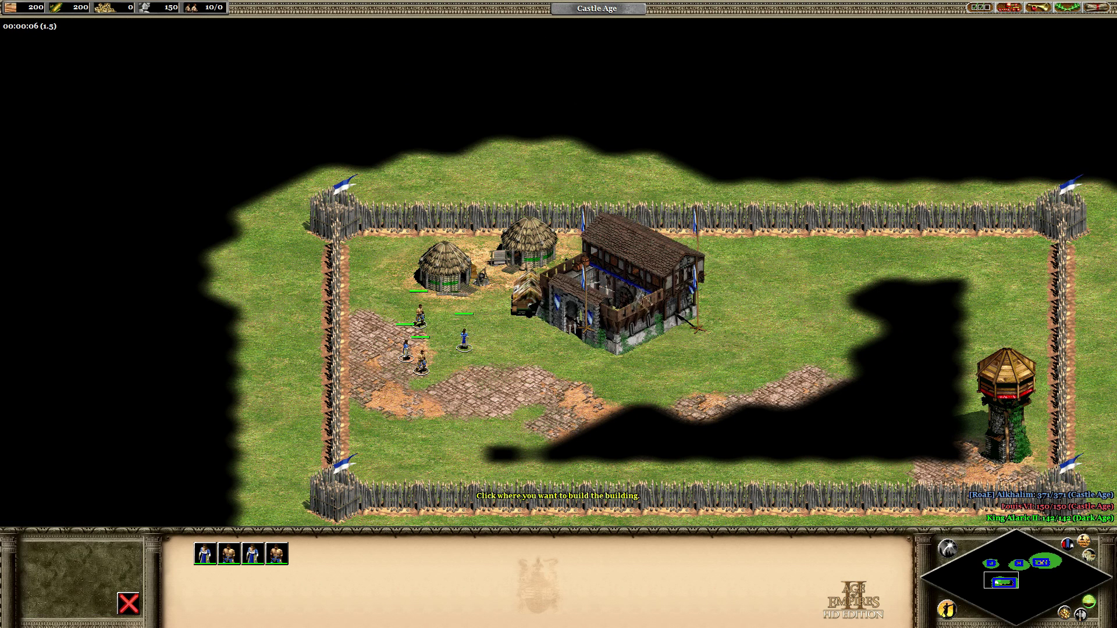
left_click(642, 294)
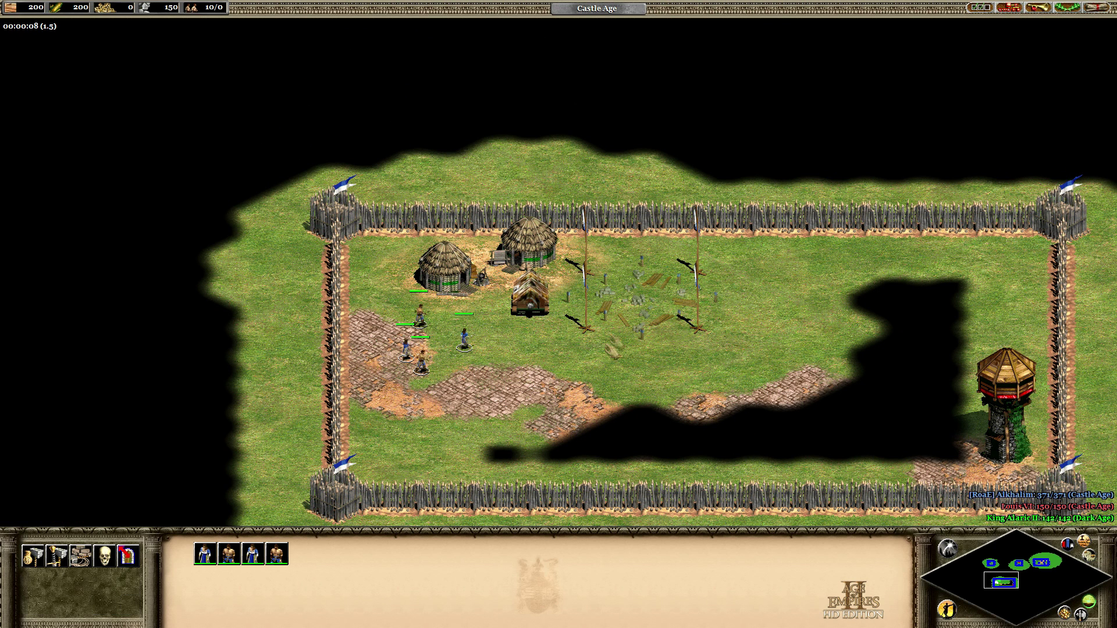
Raise the game speed to 4.0 and check the construction progress of the Barracks
left_click(642, 294)
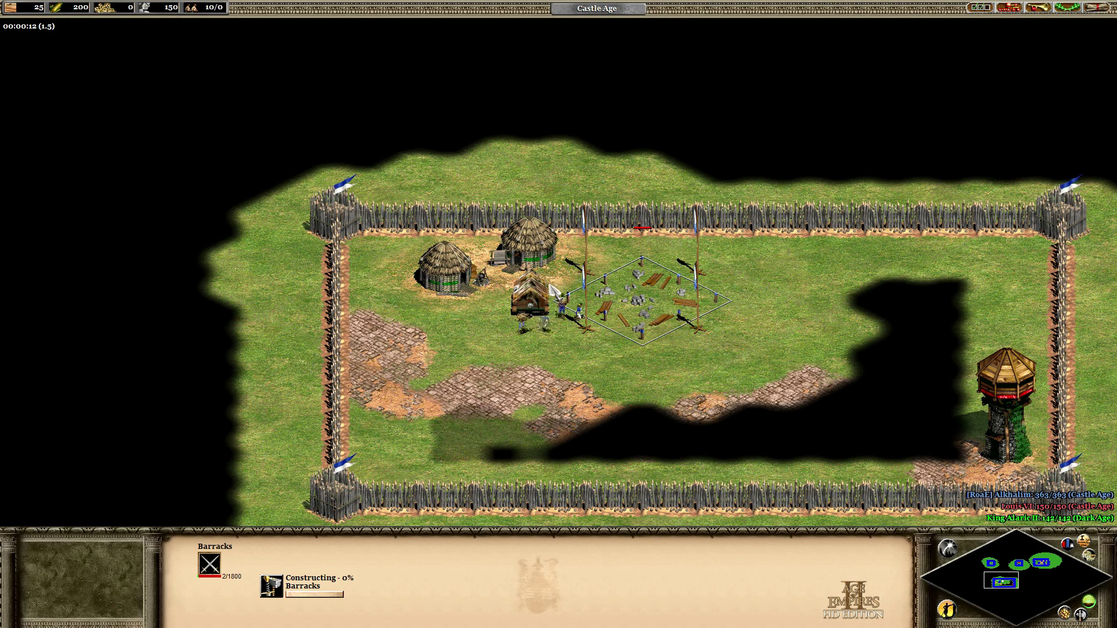
key("Right")
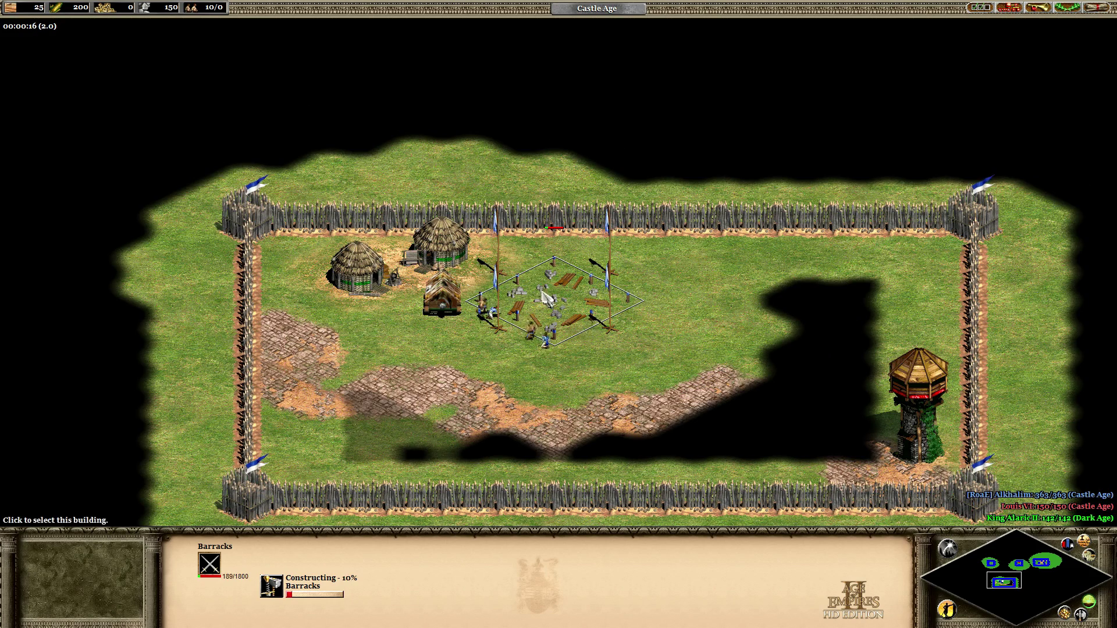
key("KP_Add")
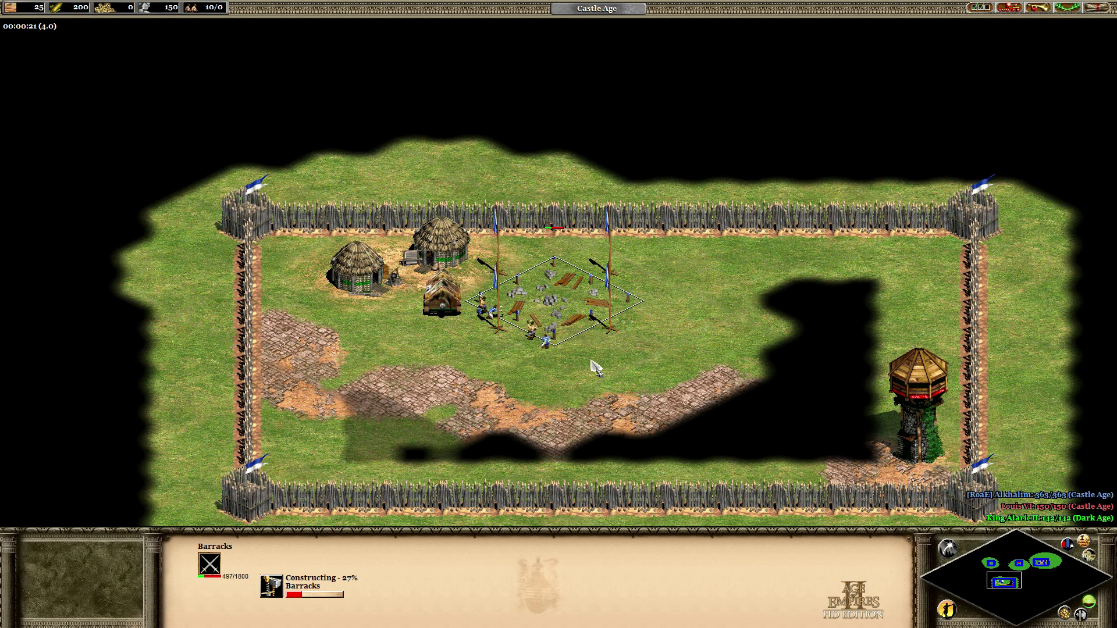
left_click(616, 382)
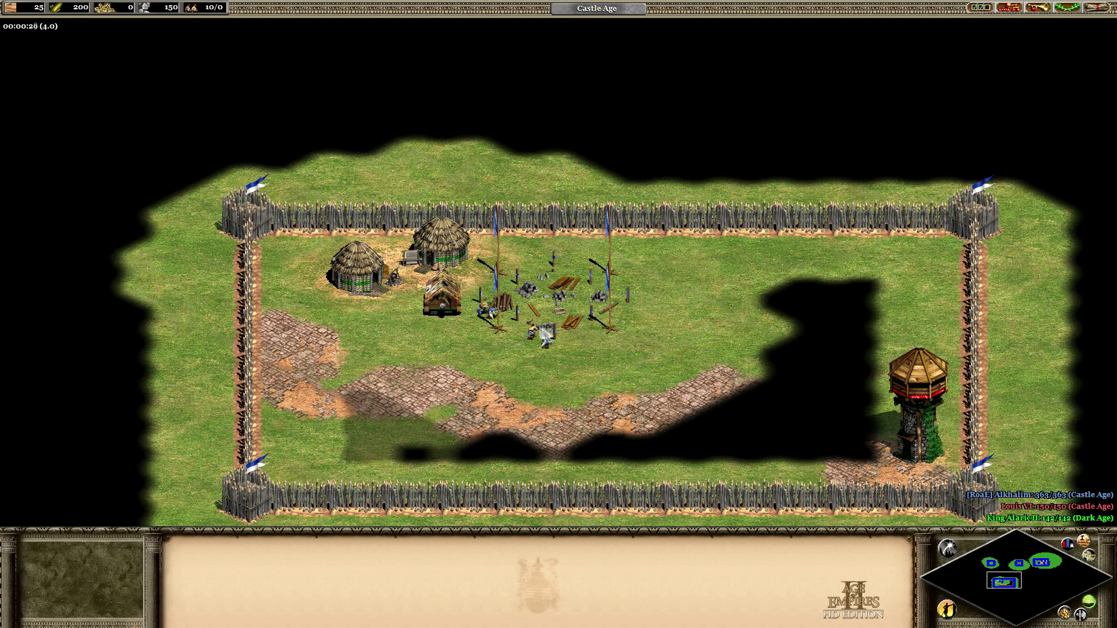
left_click(442, 296)
left_click(569, 302)
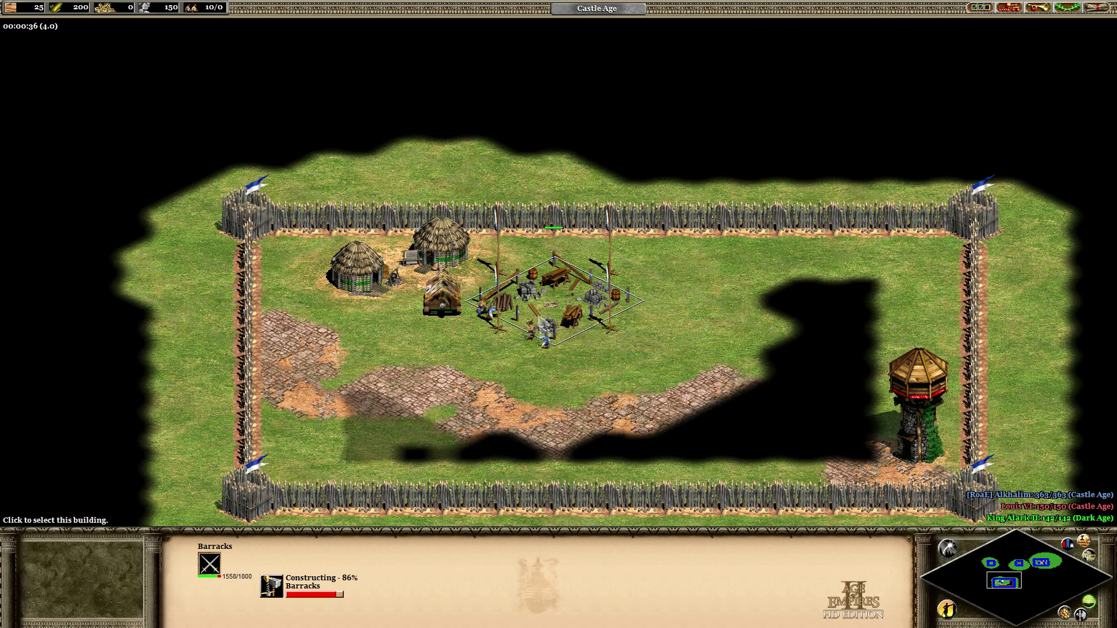
Select the Capped Ram and follow its route along the road toward the watch tower
left_click(466, 330)
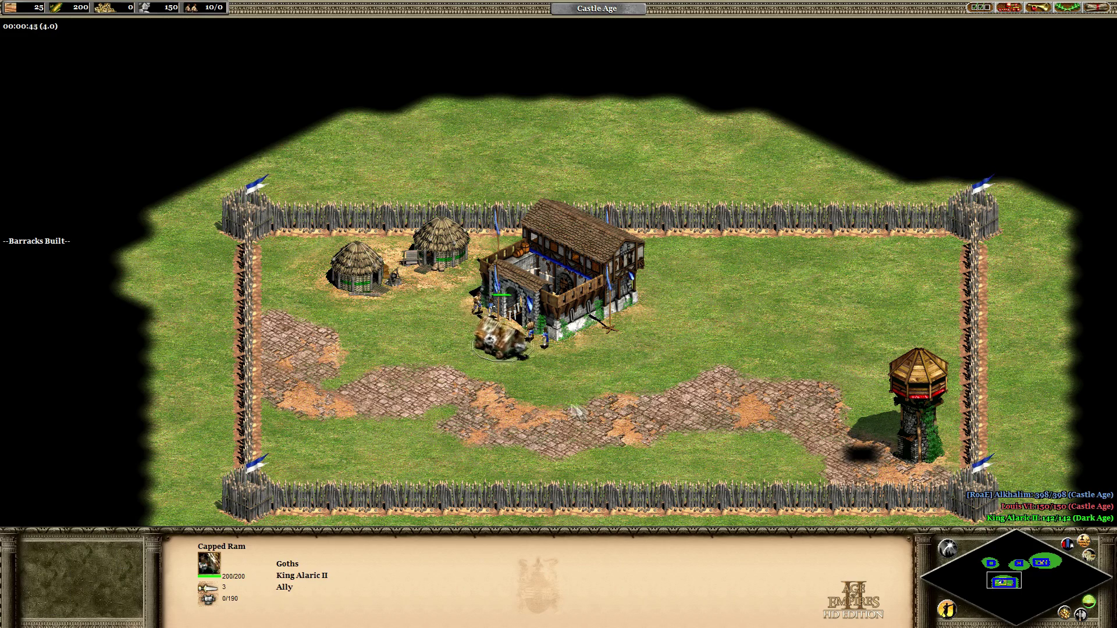
key("Right")
left_click(769, 407)
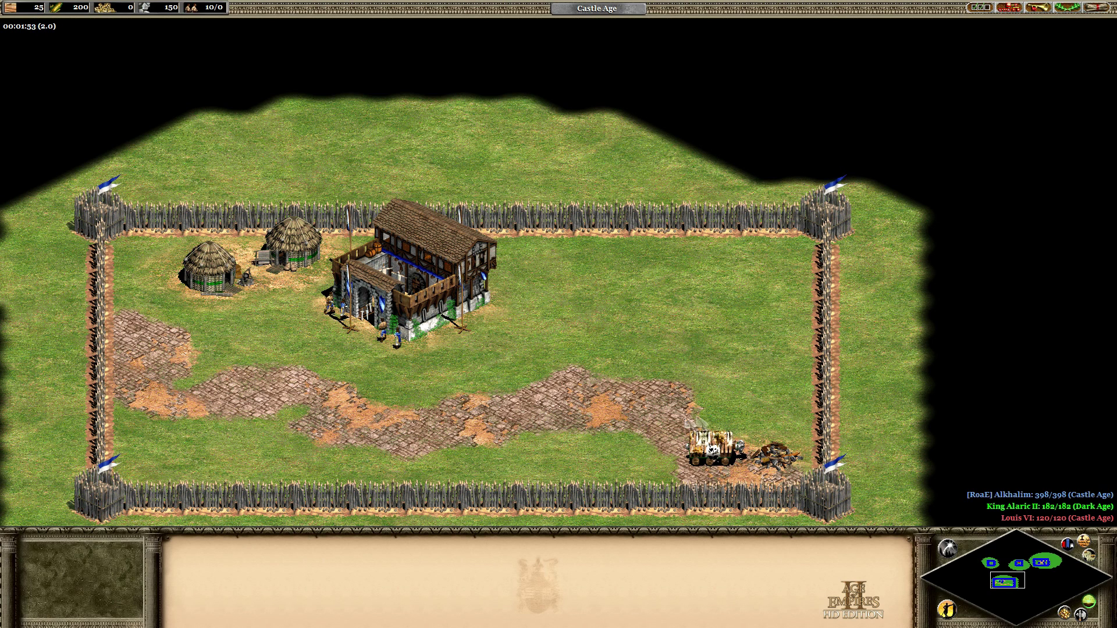
Move the villagers in pairs away from the Barracks, sending one pair to the paved road below the huts
left_click_drag(376, 328, 407, 352)
left_click_drag(290, 290, 355, 332)
right_click(269, 382)
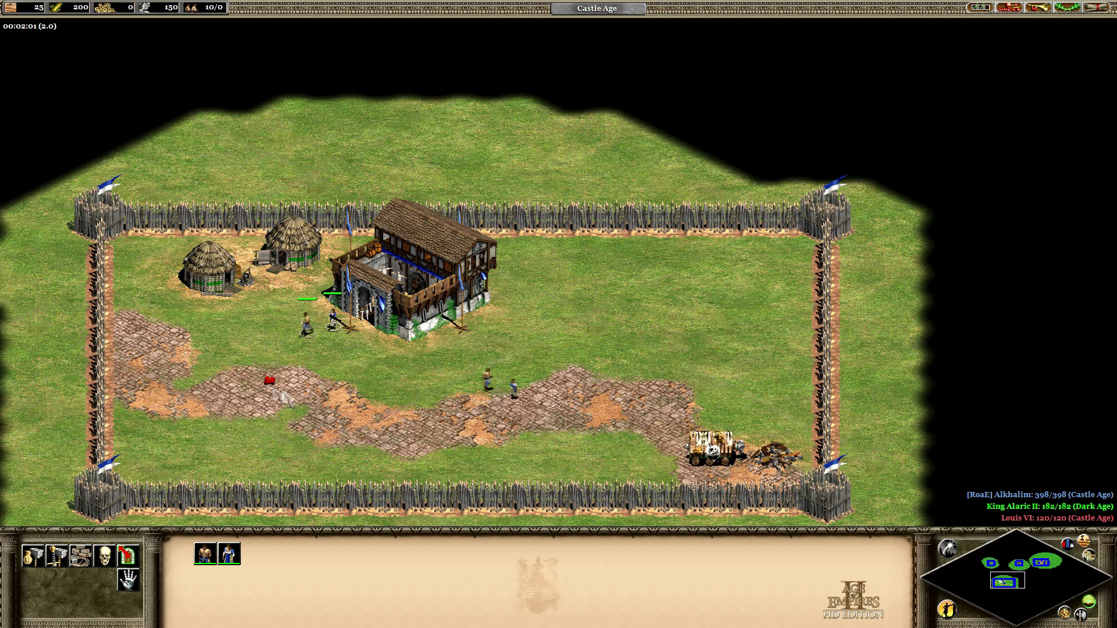